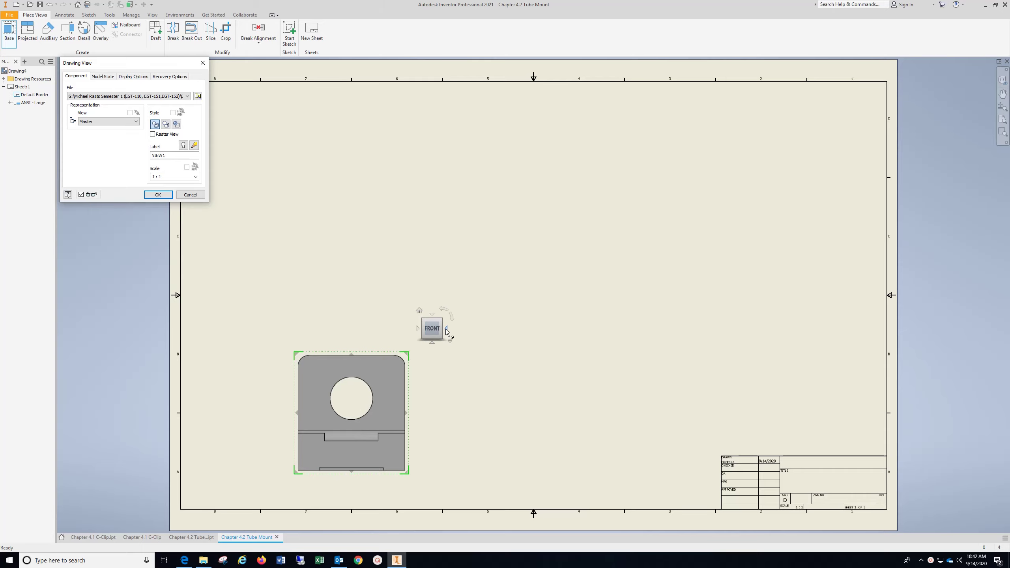
- Project a top view, a side view and an isometric view from the 1:1 base view of the tube mount
left_click(447, 329)
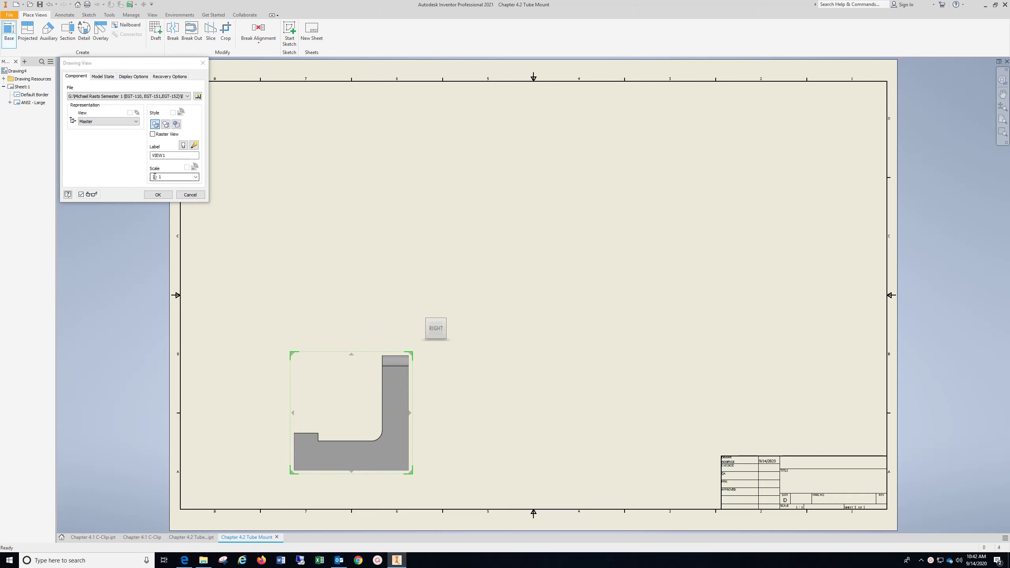
left_click(334, 181)
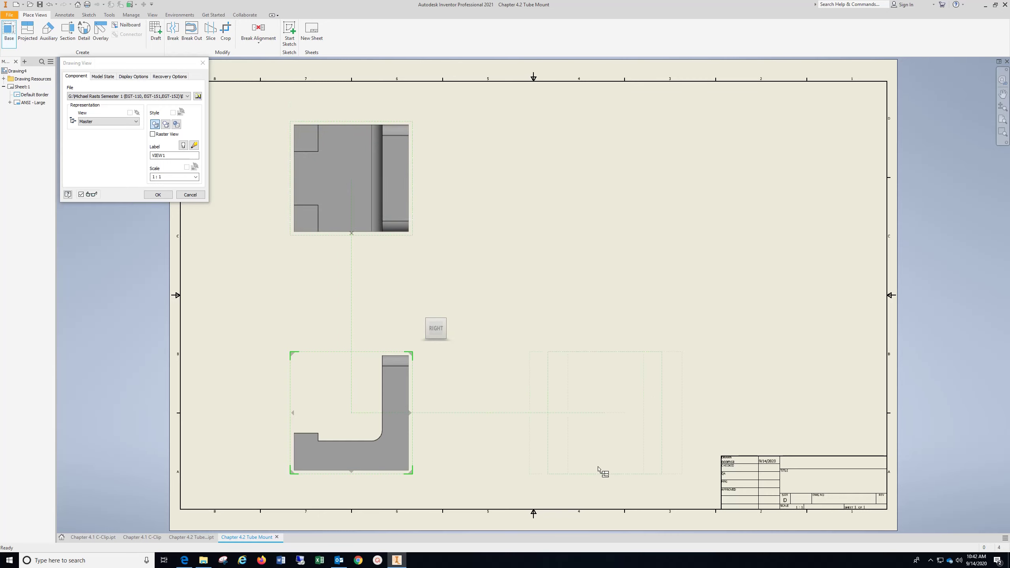
left_click(624, 438)
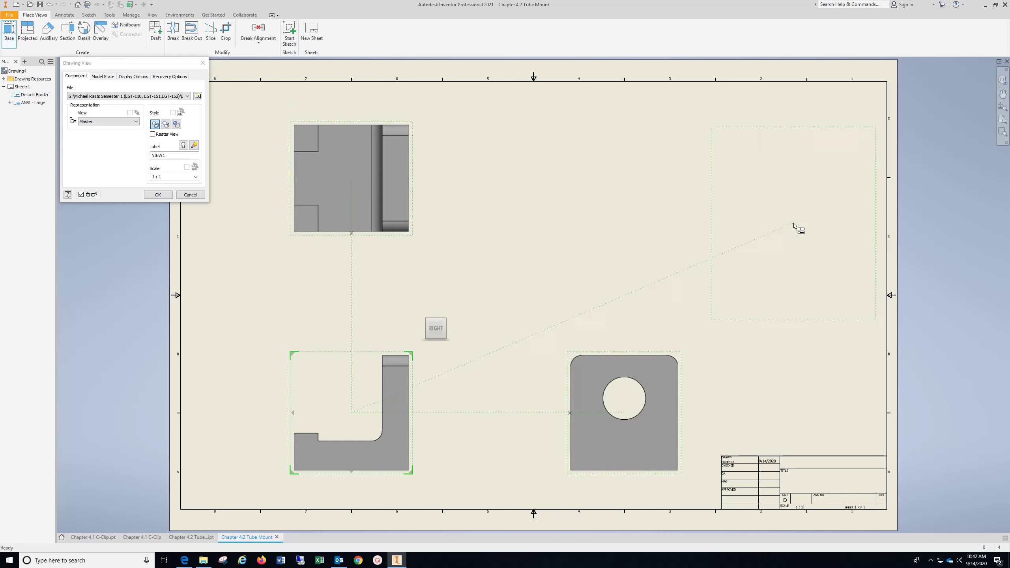
left_click(759, 180)
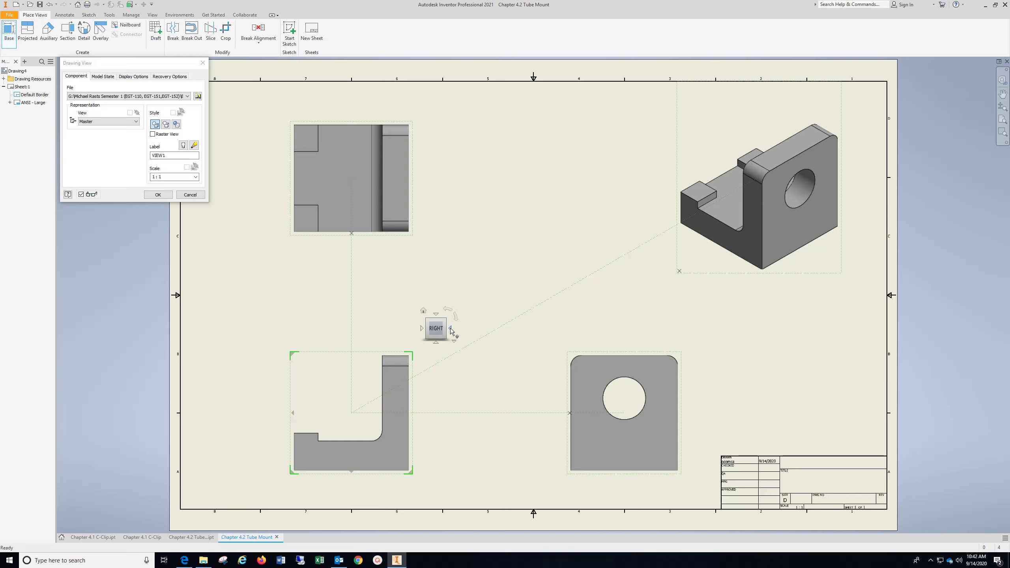
- Set the base view orientation to Front, shift the isometric view slightly down and inward, and create the views
left_click(422, 329)
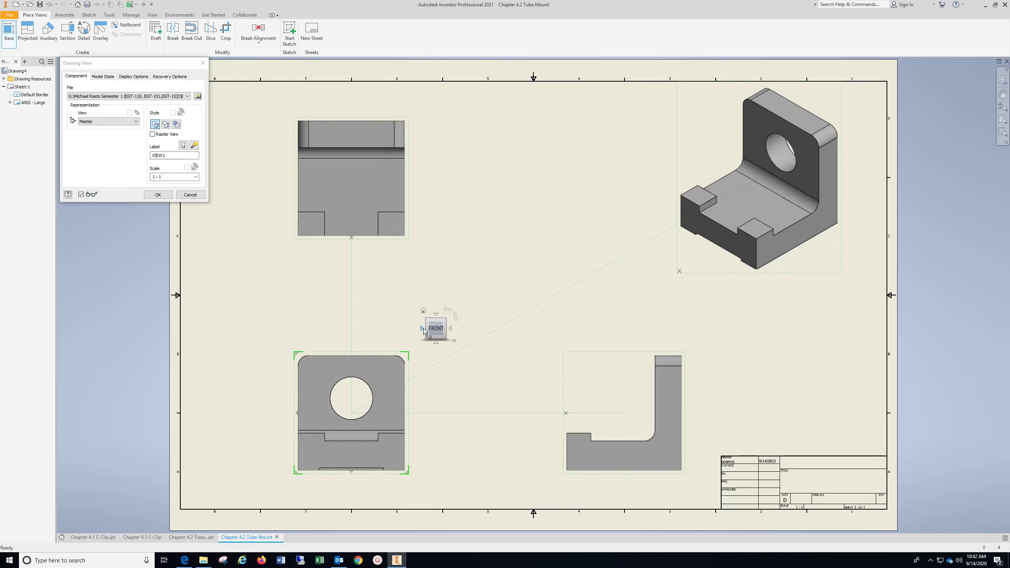
left_click_drag(767, 274, 756, 290)
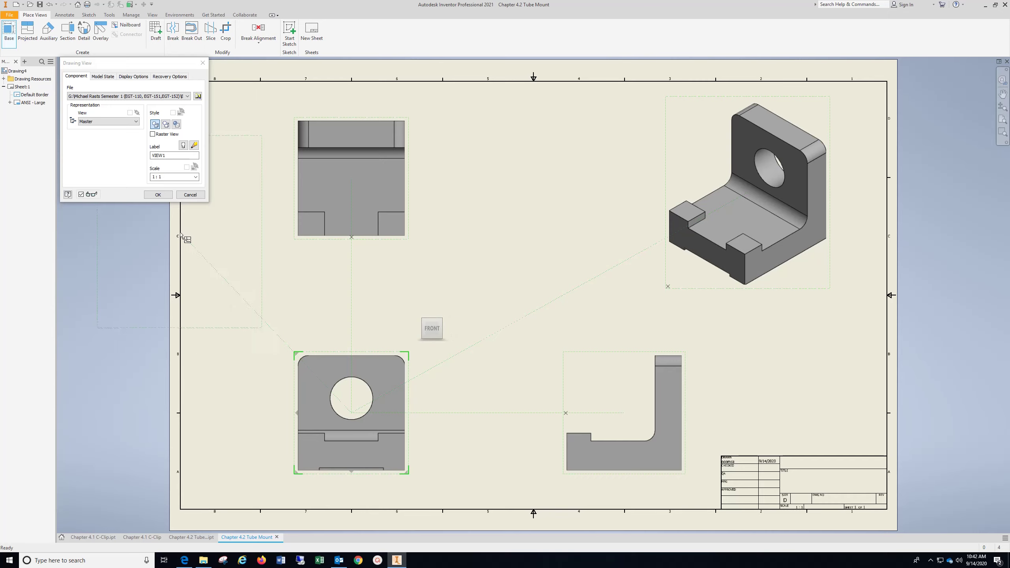
left_click(166, 197)
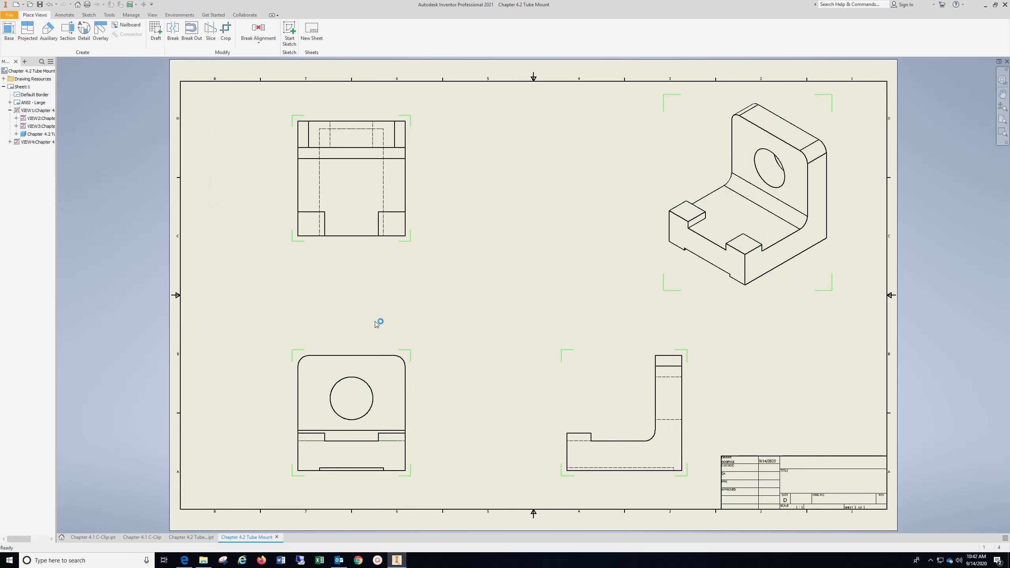
- Add a center mark to the hole in the front view and bisector centerlines through the hole in the top and side views
left_click(65, 15)
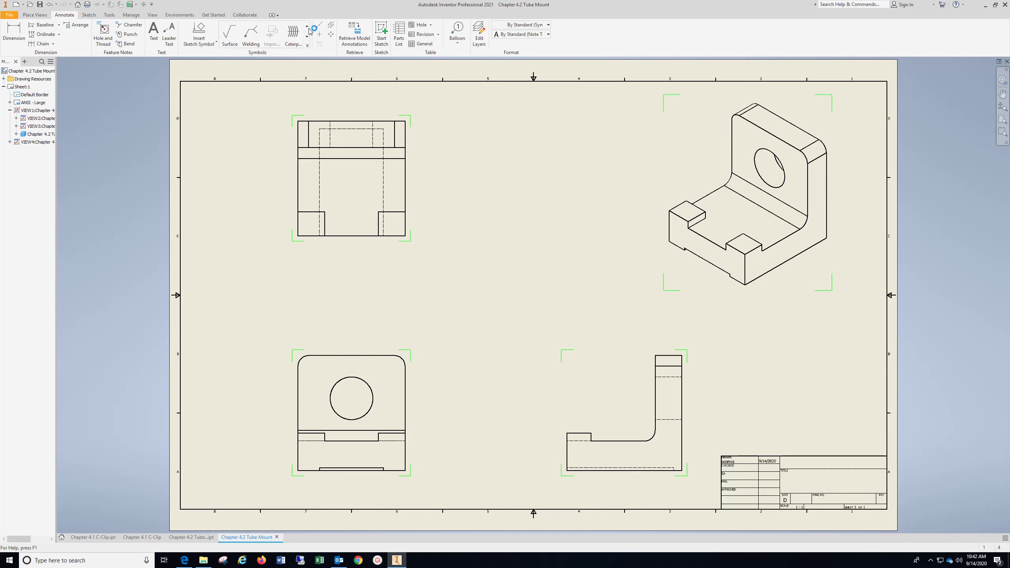
left_click(320, 36)
left_click(360, 377)
left_click(331, 25)
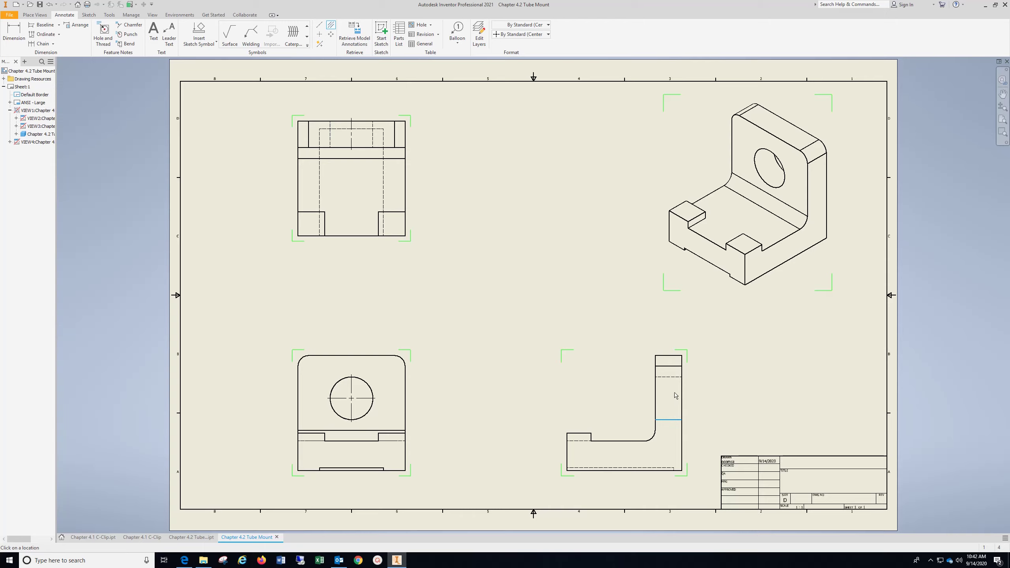
left_click(671, 377)
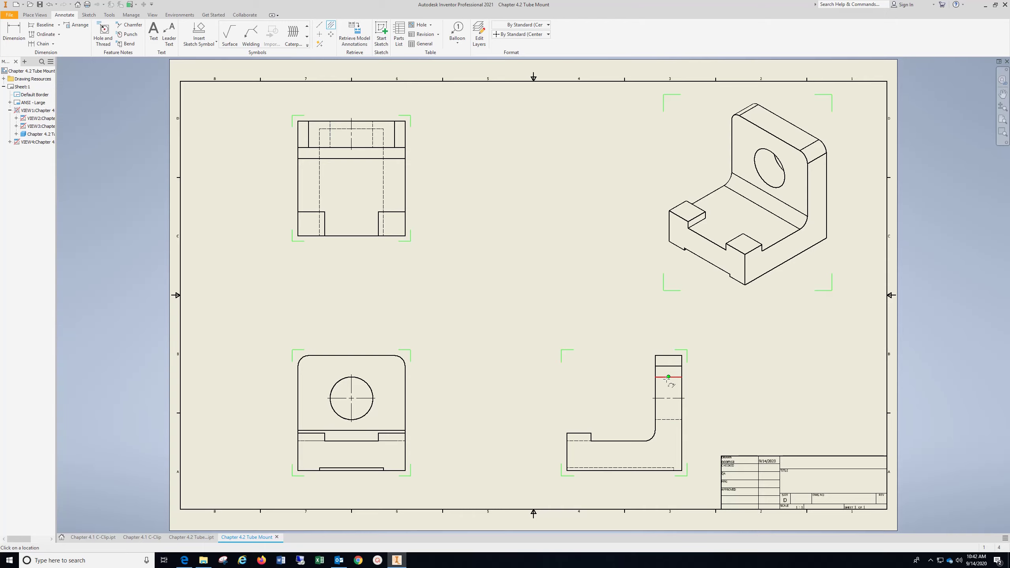
- Dimension the horizontal distance from the left edge to the hole center above the front view
left_click(8, 30)
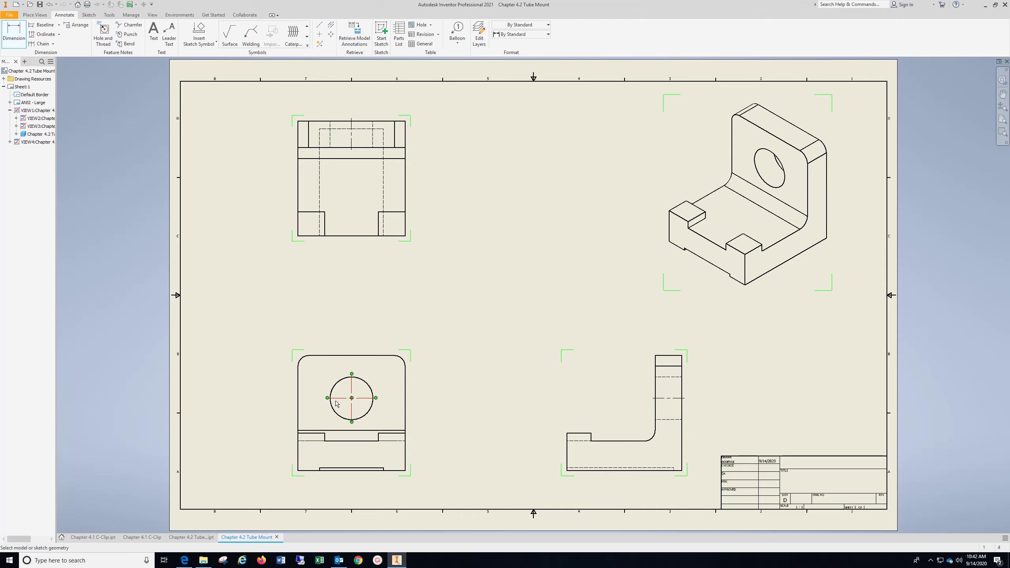
left_click(352, 389)
left_click(299, 388)
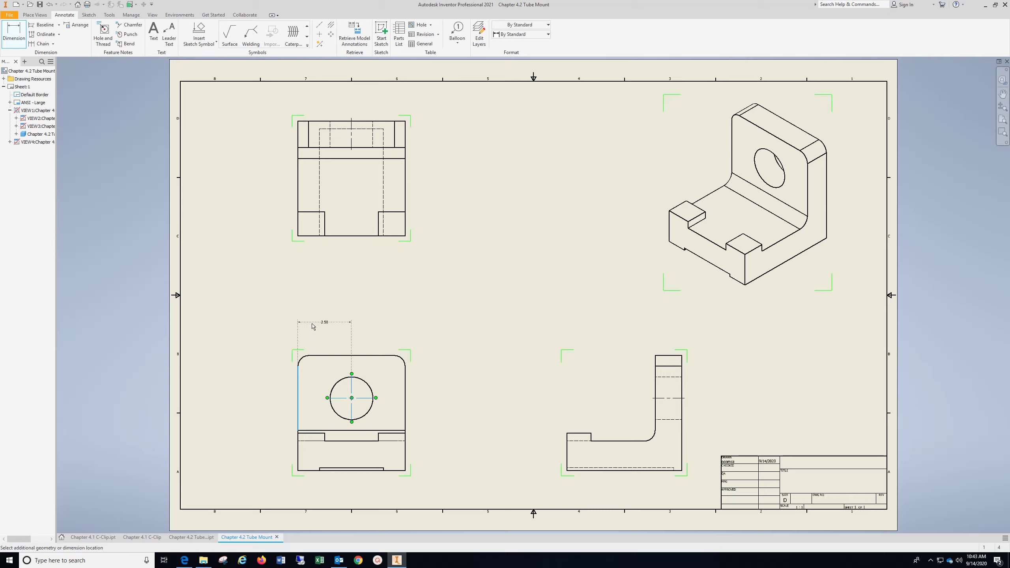
left_click(312, 326)
left_click(237, 199)
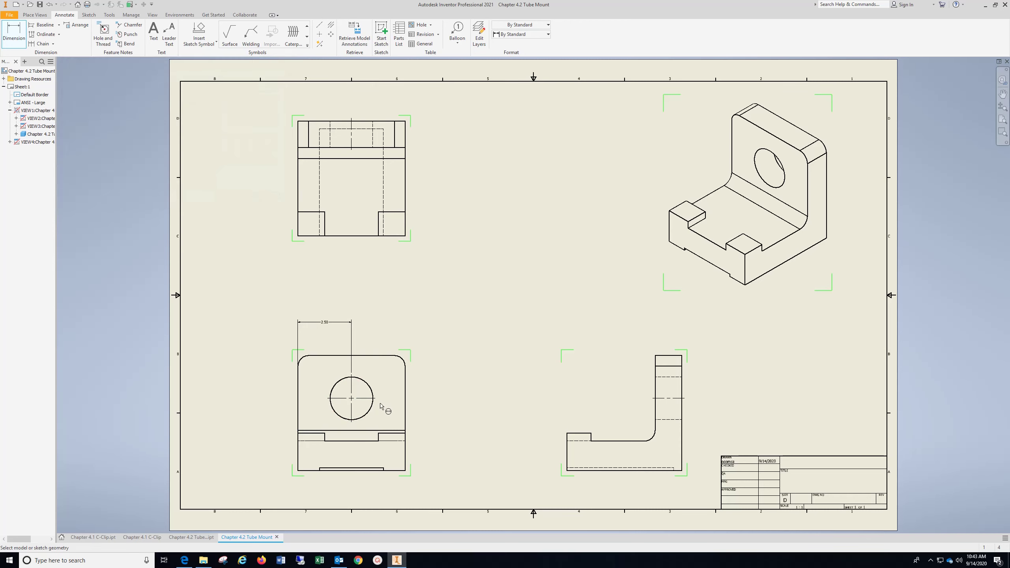
- Dimension the vertical distance from the top edge to the hole center beside the front view
left_click(341, 399)
left_click(337, 356)
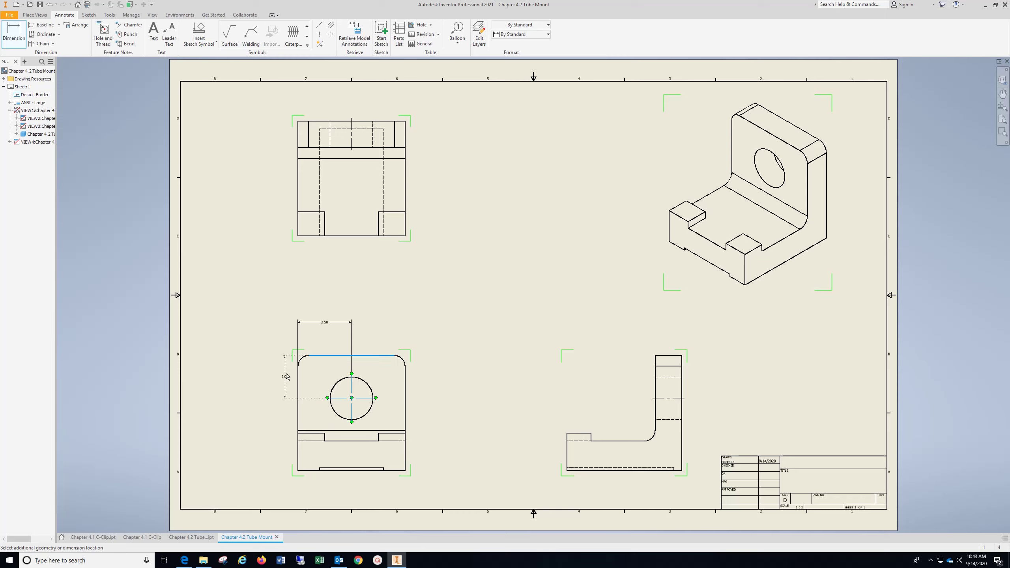
left_click(280, 384)
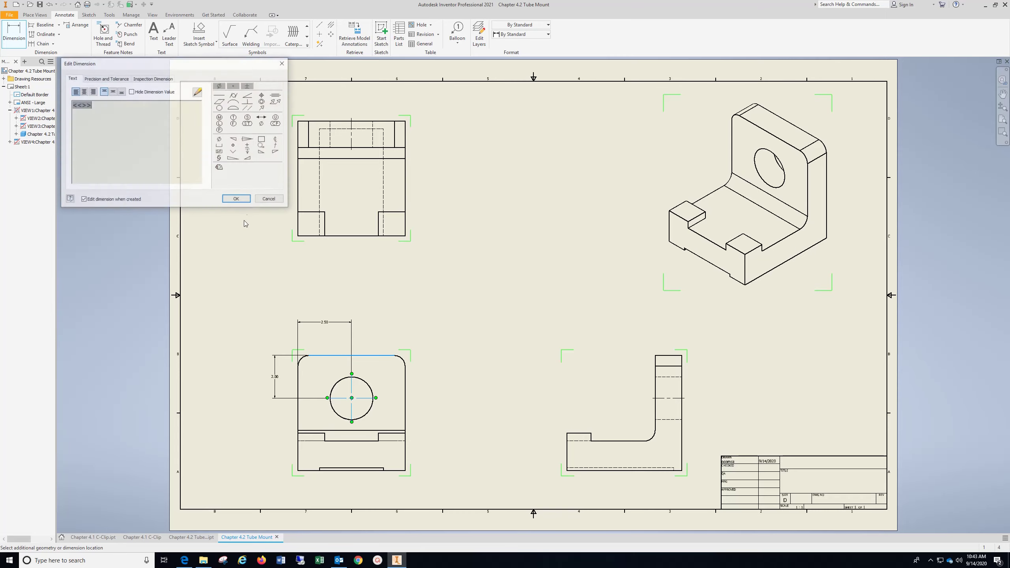
left_click(237, 201)
- Add a diameter dimension to the hole in the front view, placed at its upper right
left_click(47, 25)
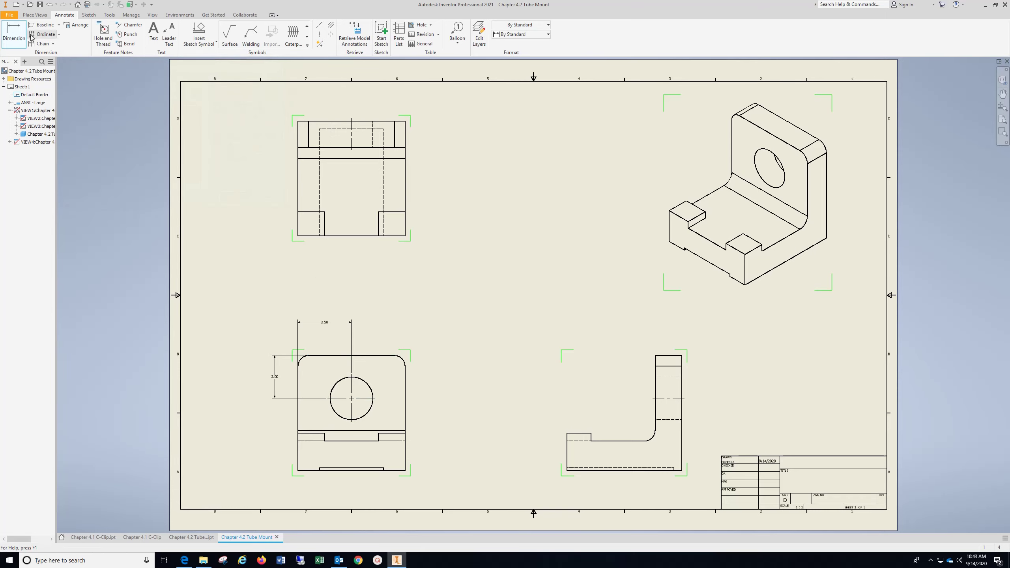
left_click(370, 387)
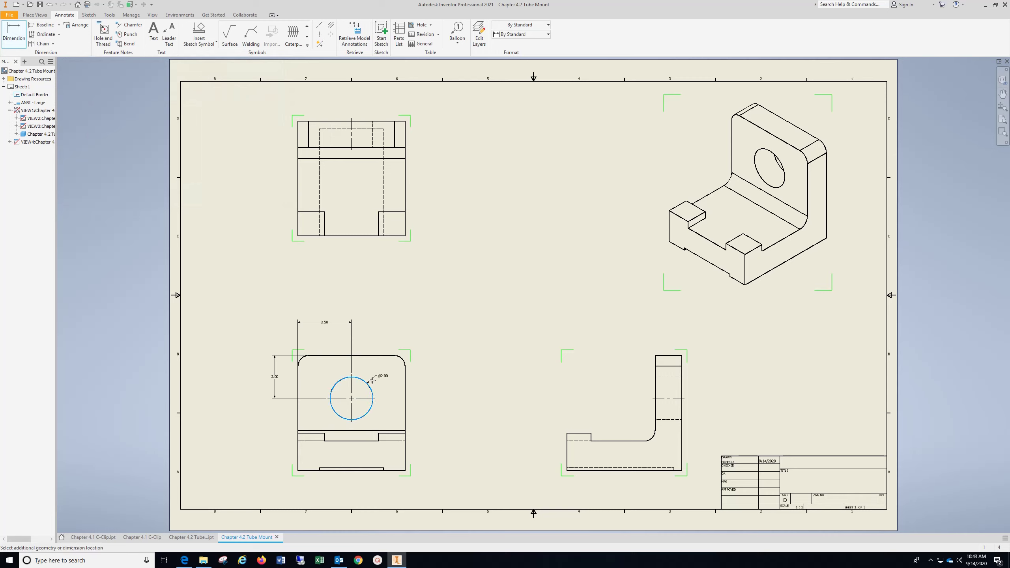
left_click(377, 373)
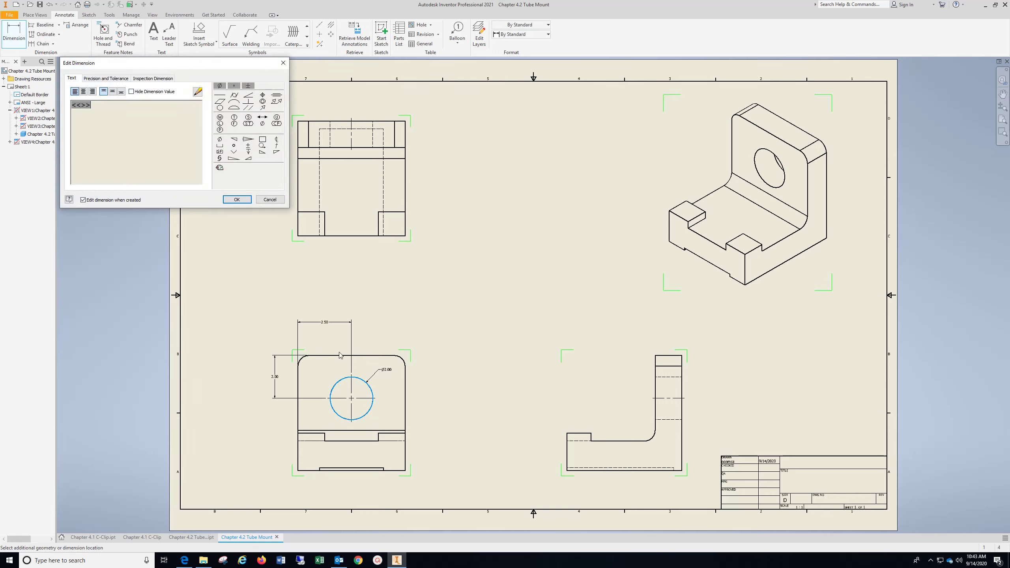
left_click(241, 199)
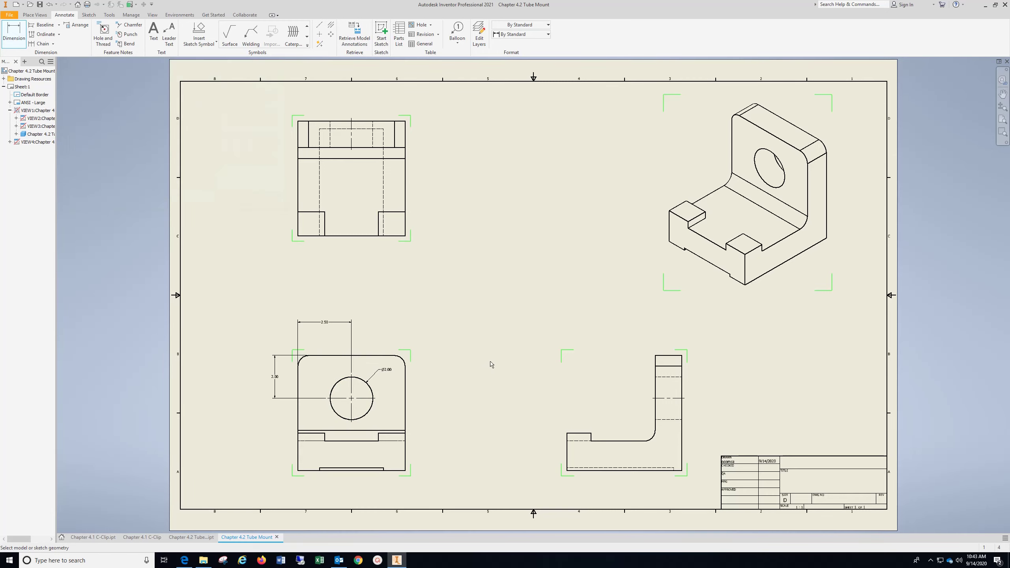
- Dimension the overall height of the part on the right of the side view
left_click(677, 471)
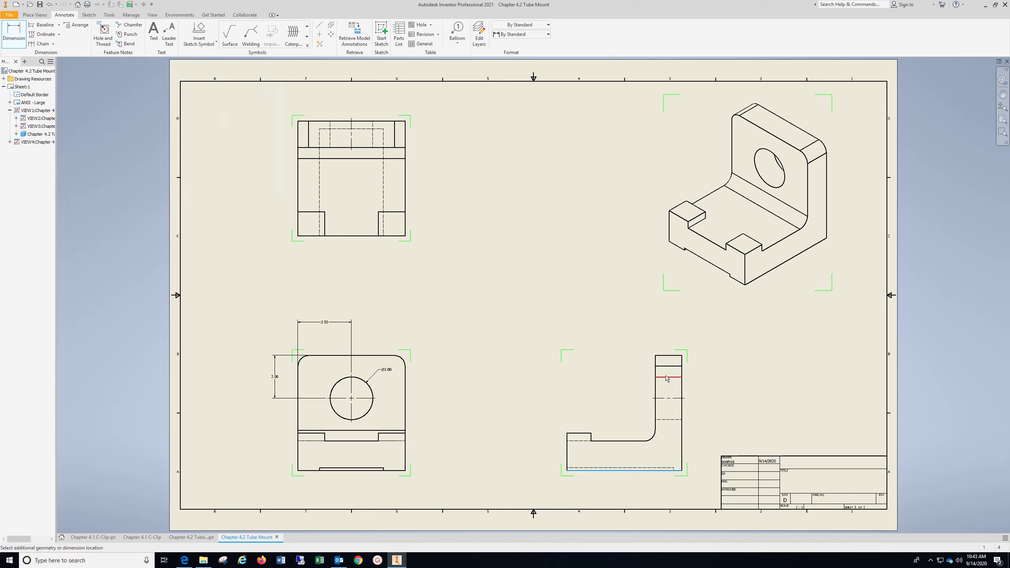
left_click(674, 356)
left_click(704, 370)
left_click(237, 199)
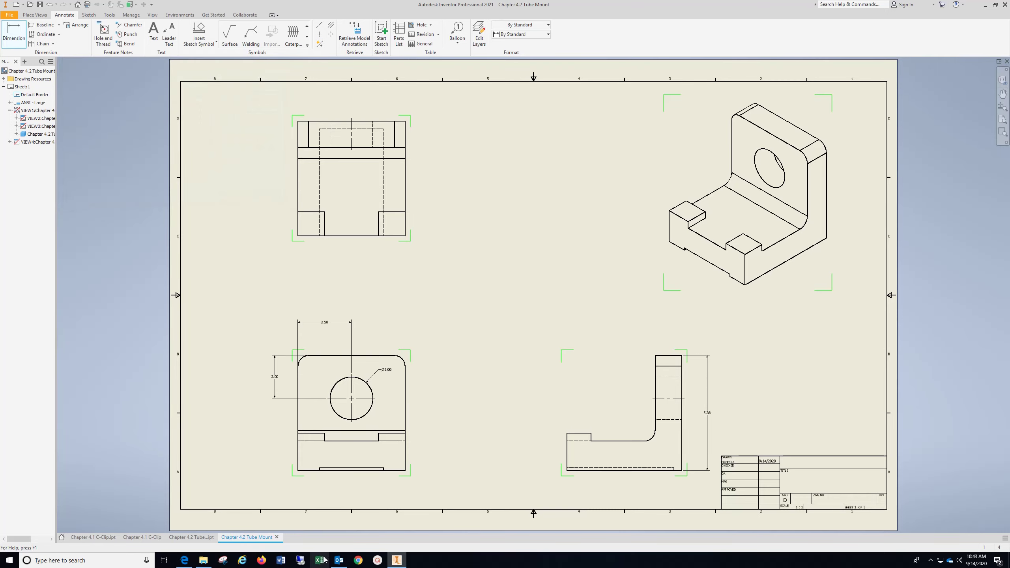
- Dimension the depth of the shallow bottom slot in the front view, placed to the right of the part
scroll(340, 482, "down", 5)
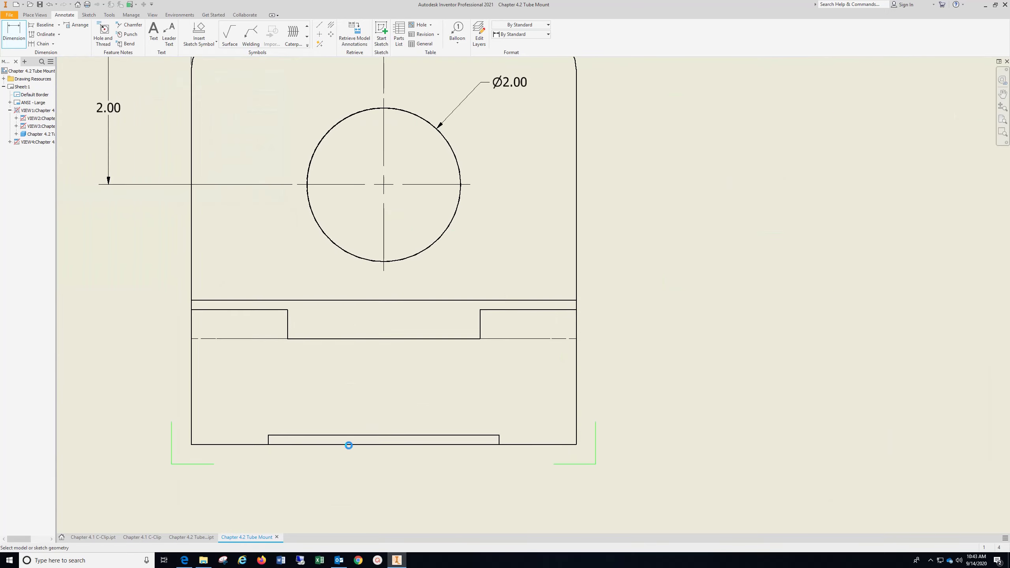
left_click(349, 444)
left_click(350, 435)
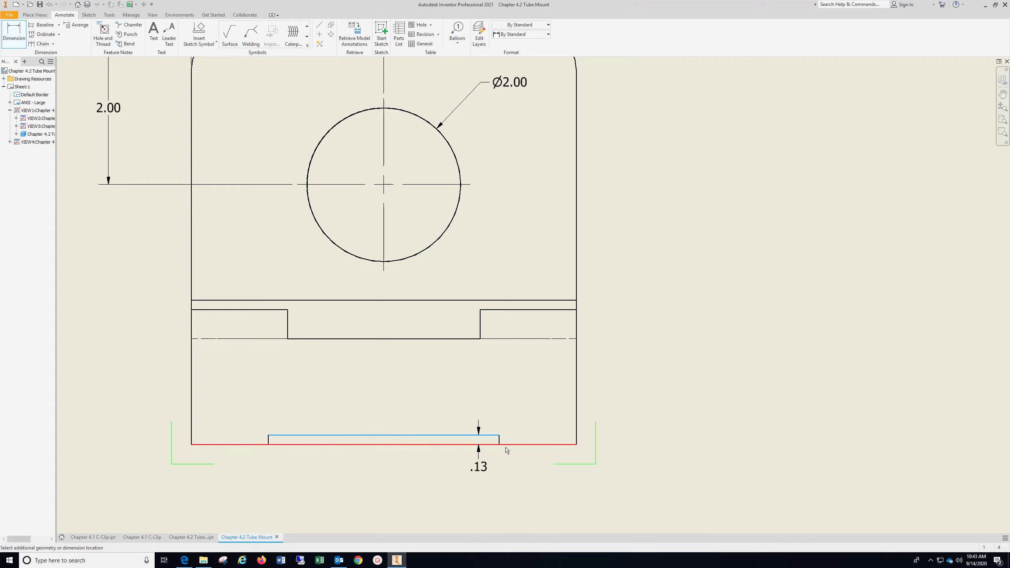
left_click(654, 439)
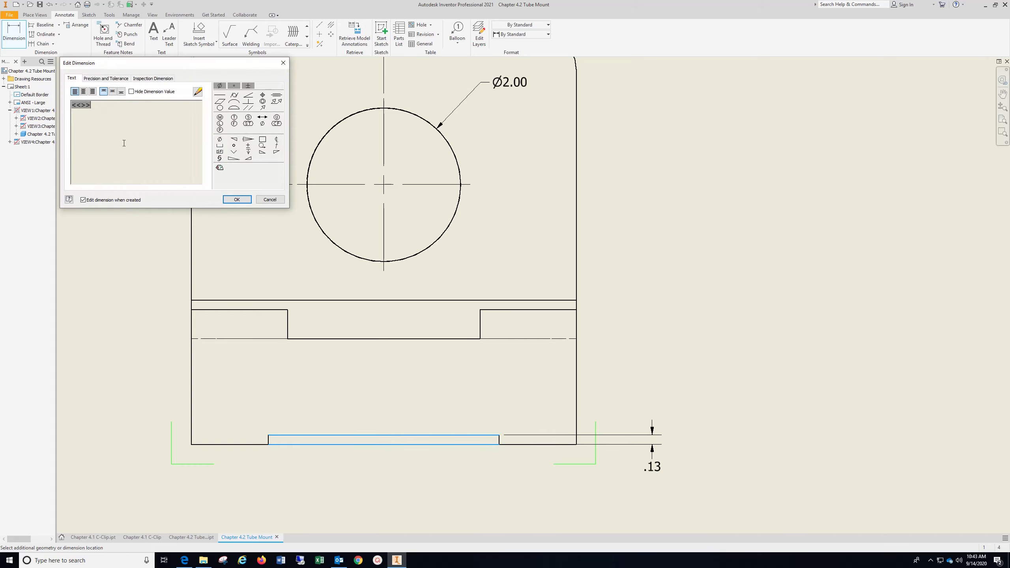
left_click(237, 200)
- Dimension the overall depth of the part between the front and back edges on the left of the top view
scroll(413, 358, "down", 5)
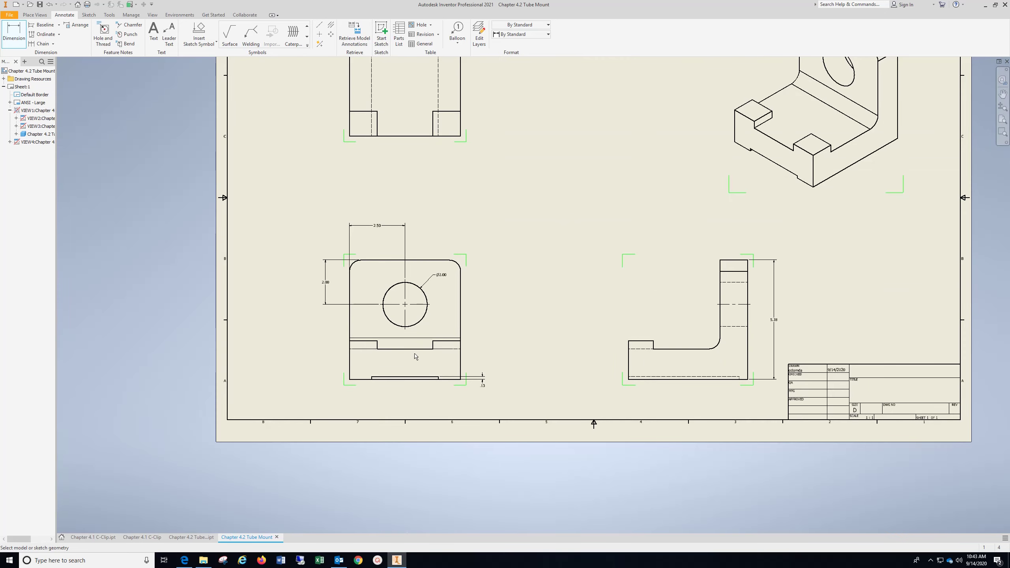
scroll(414, 357, "down", 3)
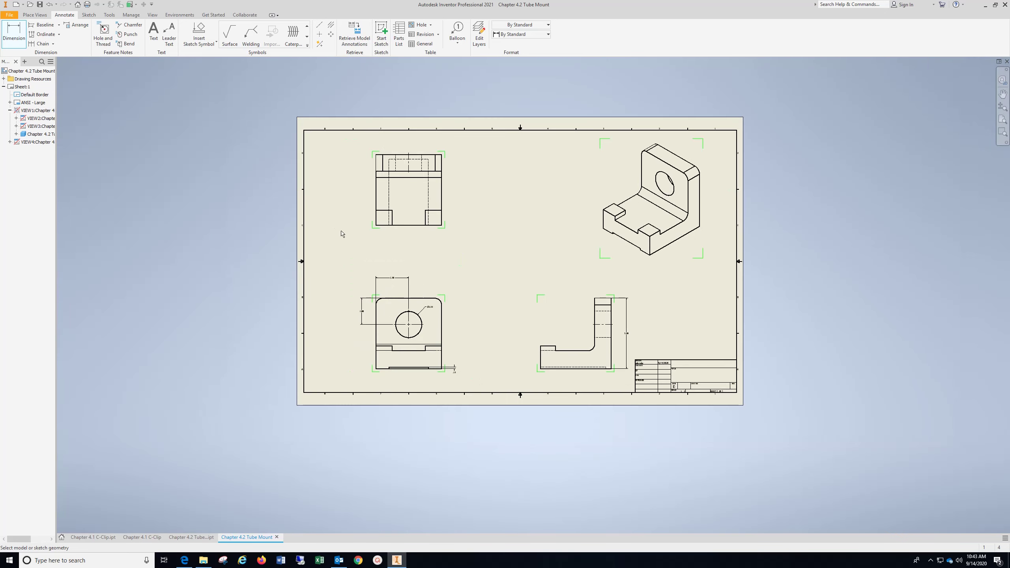
left_click(402, 226)
left_click(402, 155)
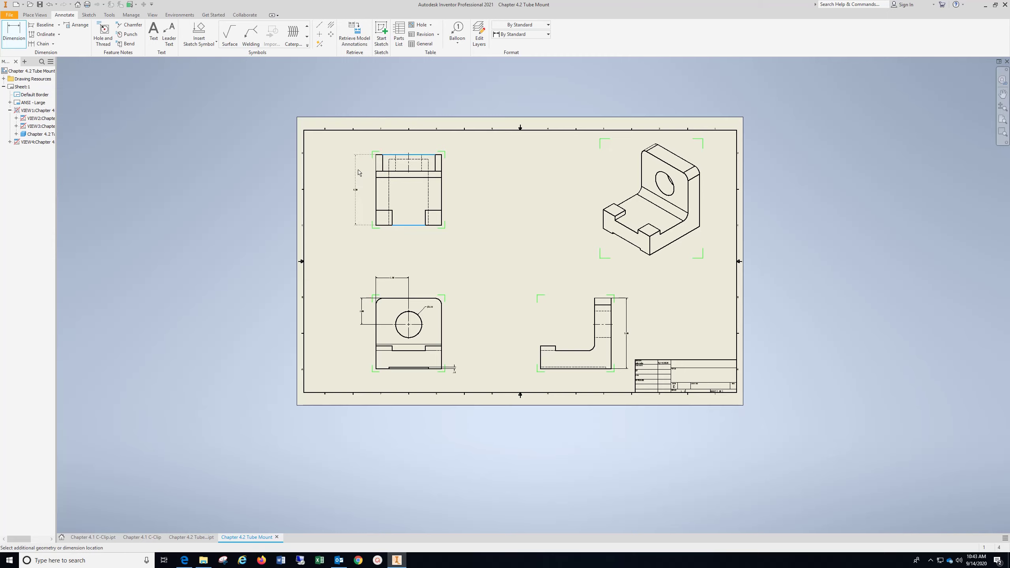
left_click(355, 176)
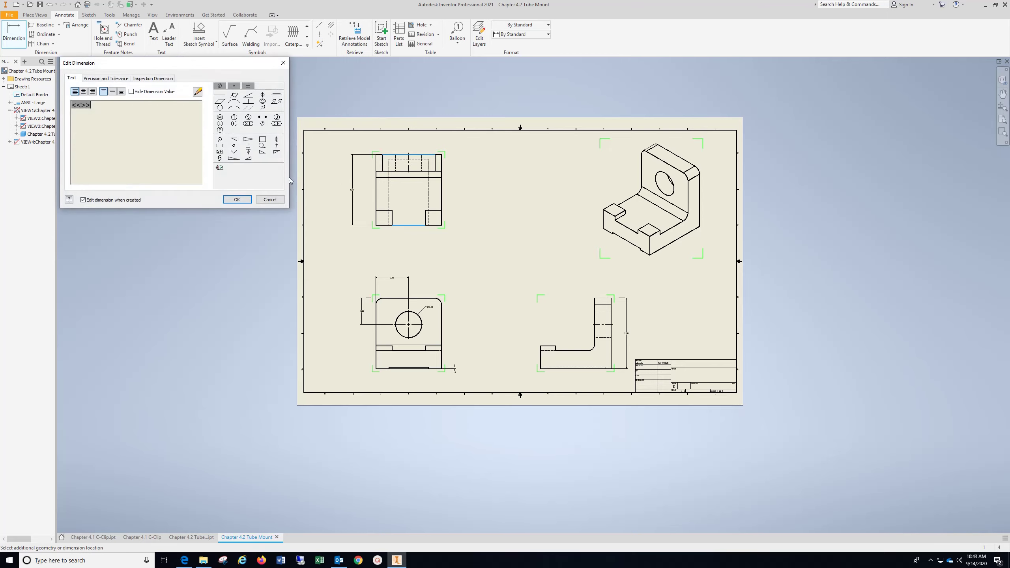
left_click(238, 201)
- Add a radius dimension to the upper-right rounded corner in the front view
scroll(455, 297, "down", 5)
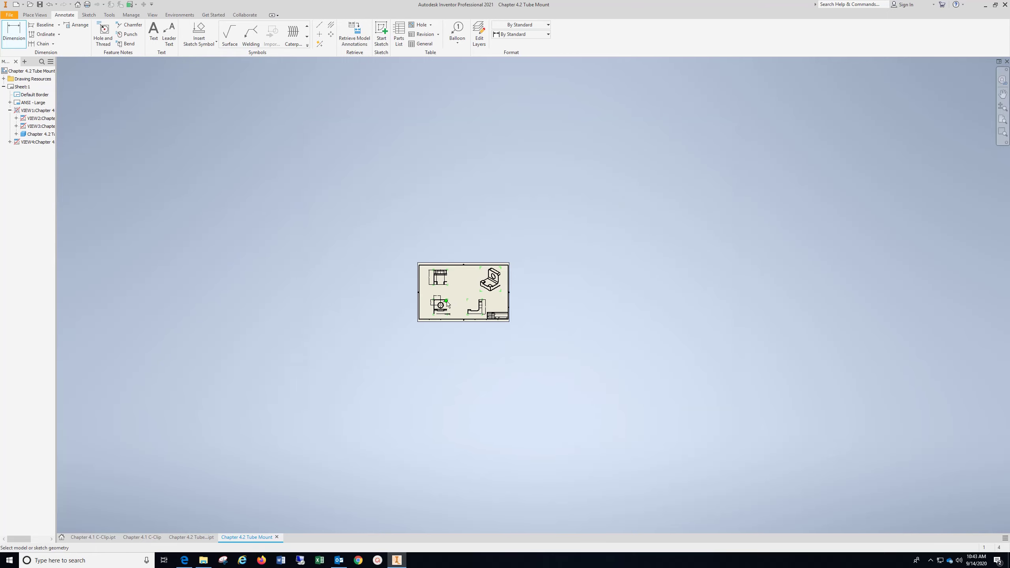
scroll(460, 284, "up", 8)
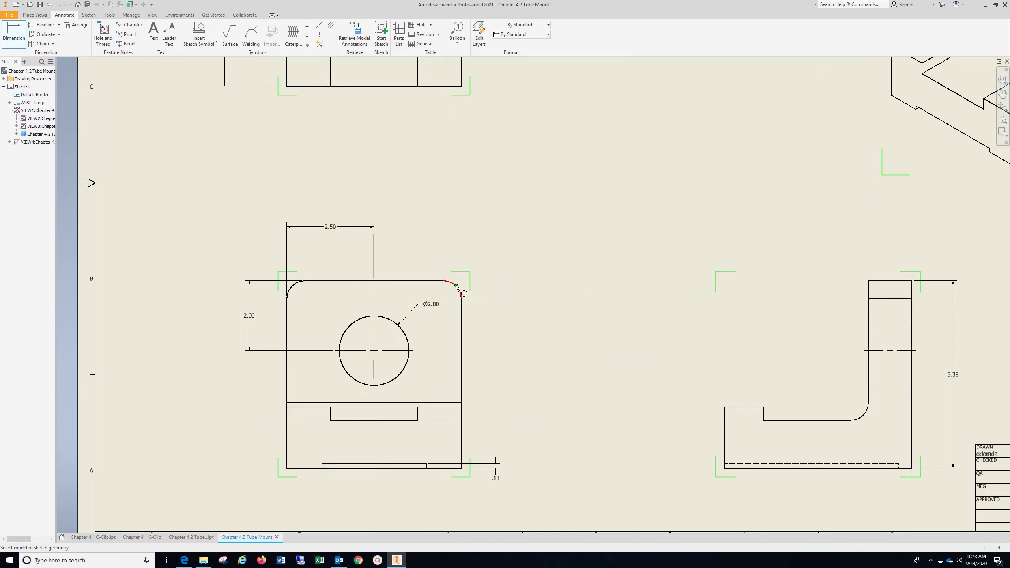
left_click(459, 294)
left_click(478, 256)
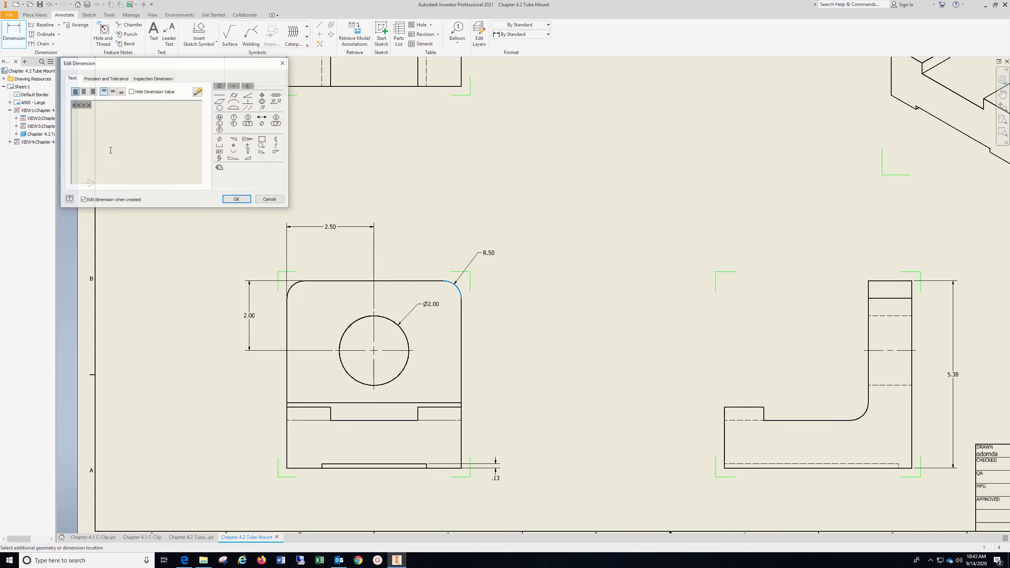
left_click(238, 199)
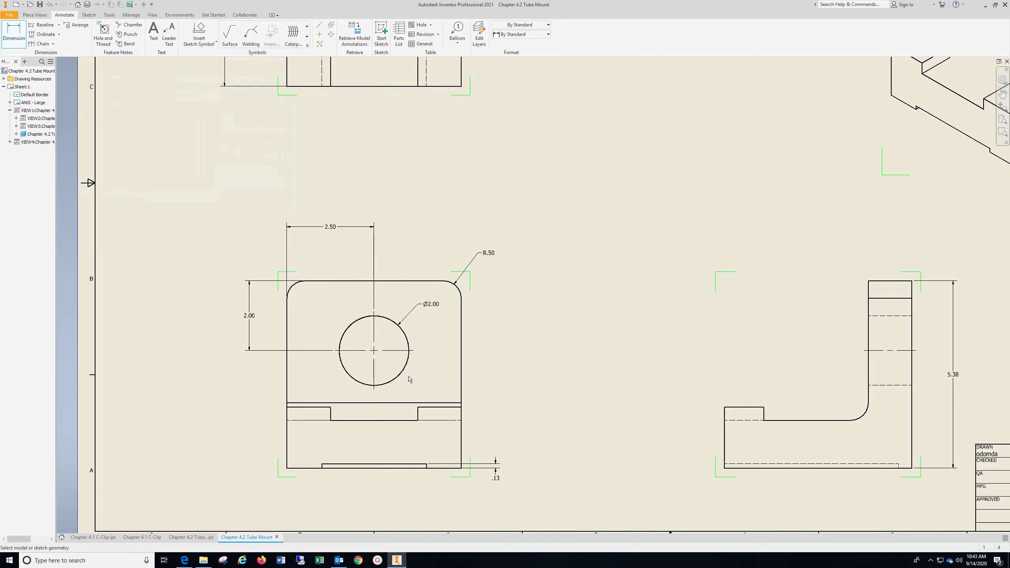
scroll(404, 376, "up", 2)
scroll(404, 376, "down", 1)
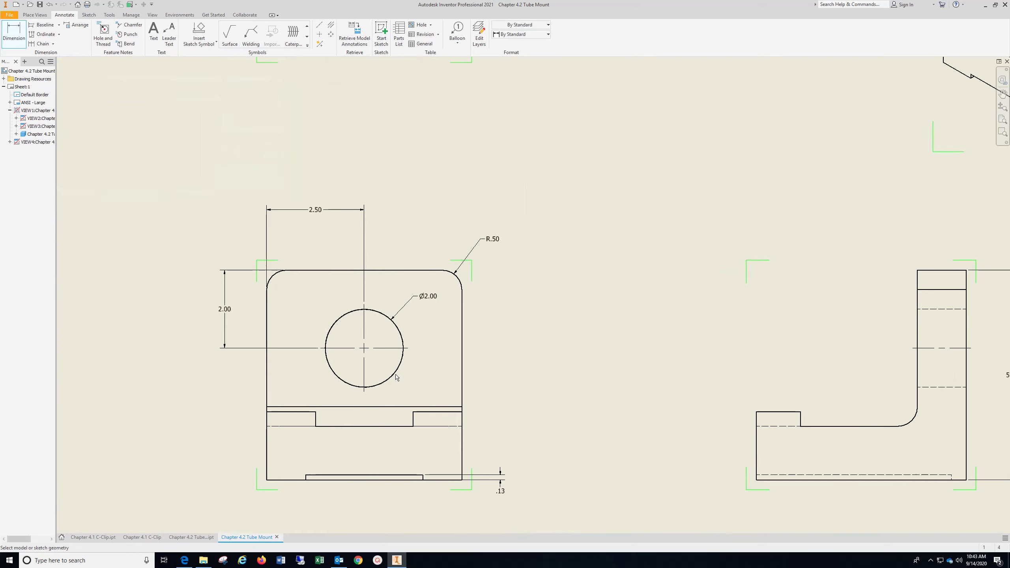
left_click(908, 425)
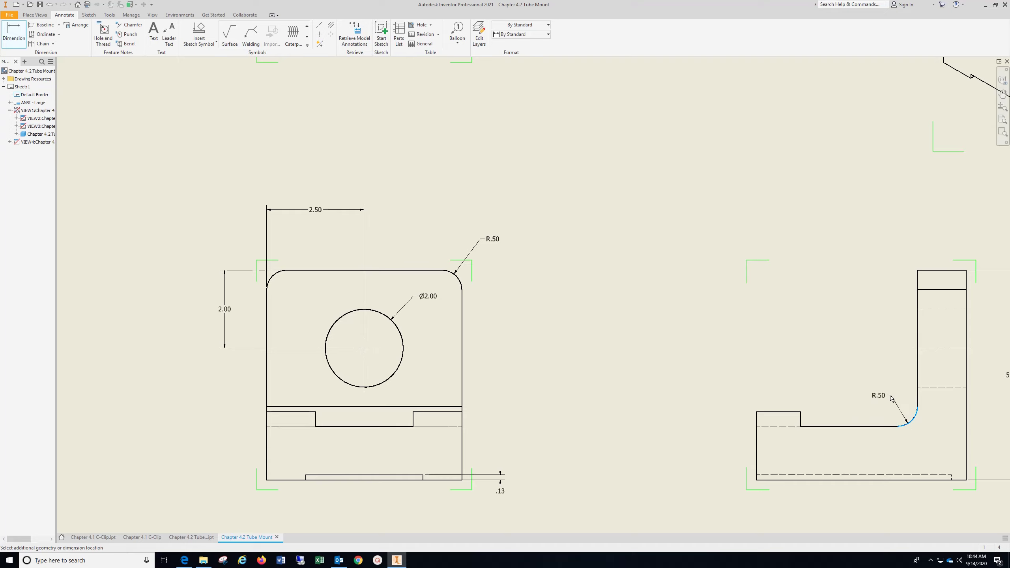
left_click(883, 393)
key("Escape")
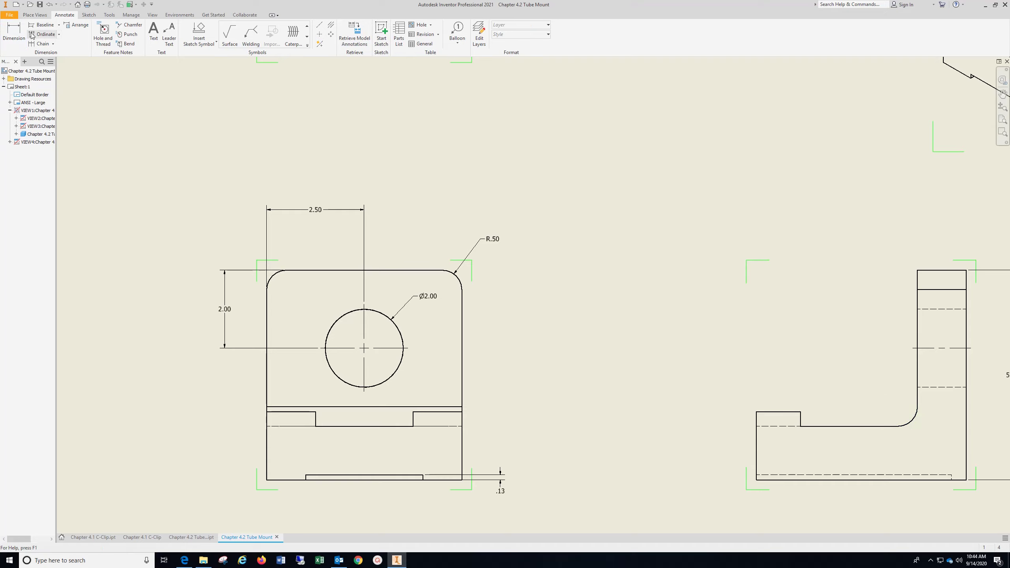
- Add a radius dimension to the inner fillet between the base and the upright in the side view
left_click(17, 35)
scroll(968, 424, "up", 5)
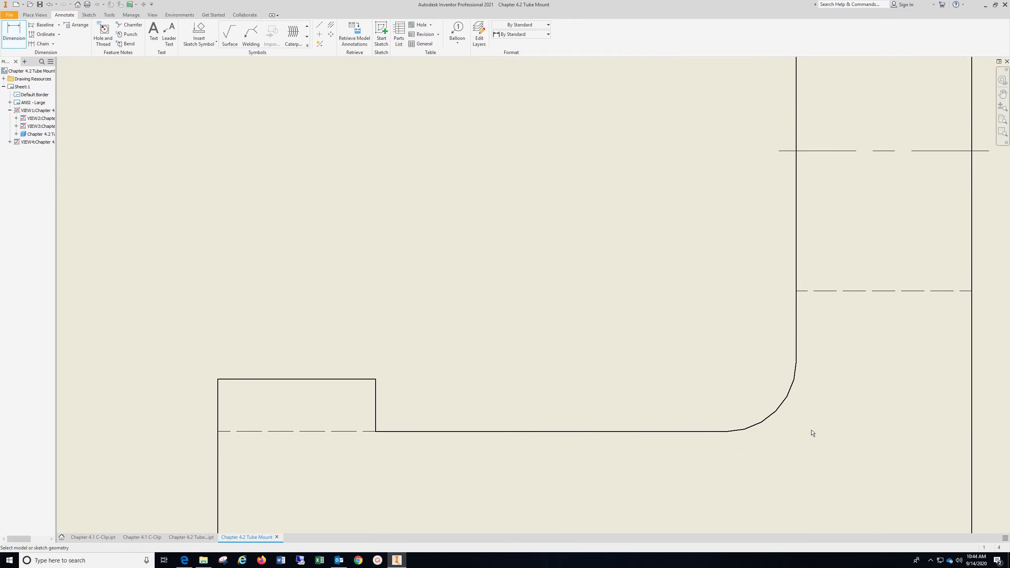
left_click(762, 424)
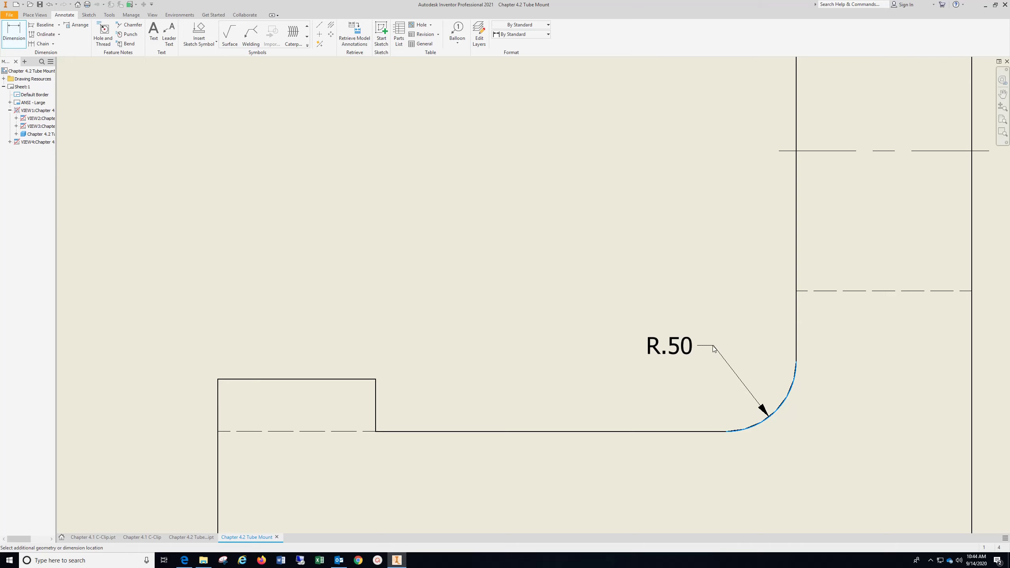
left_click(713, 349)
left_click(239, 202)
- Dimension the horizontal distance from the raised front tab's inner edge to the upright's inner face, placed above the side view
scroll(444, 376, "up", 3)
scroll(449, 374, "down", 4)
scroll(448, 374, "down", 4)
scroll(449, 374, "up", 2)
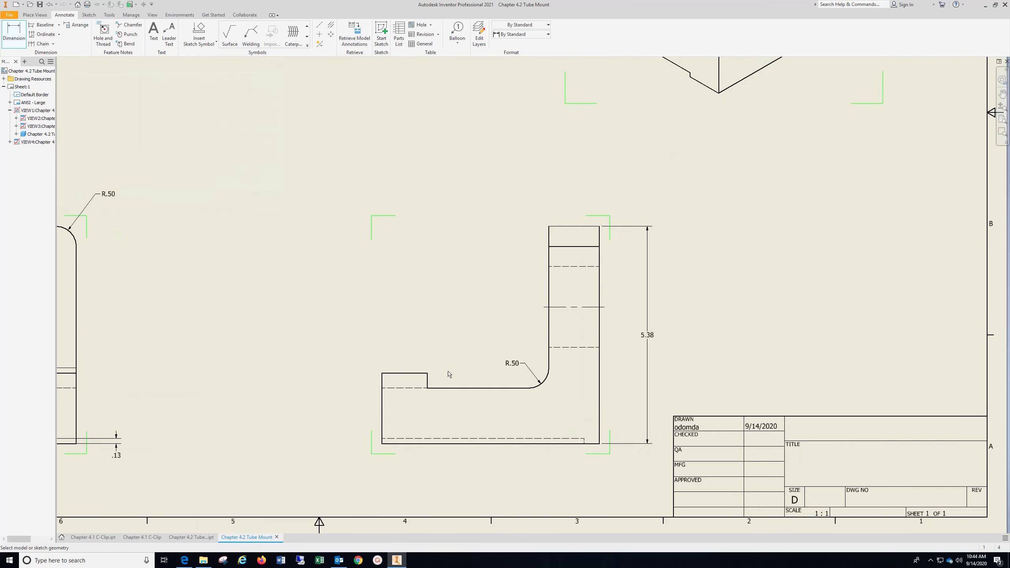
scroll(449, 374, "down", 2)
middle_click_drag(448, 371, 520, 428)
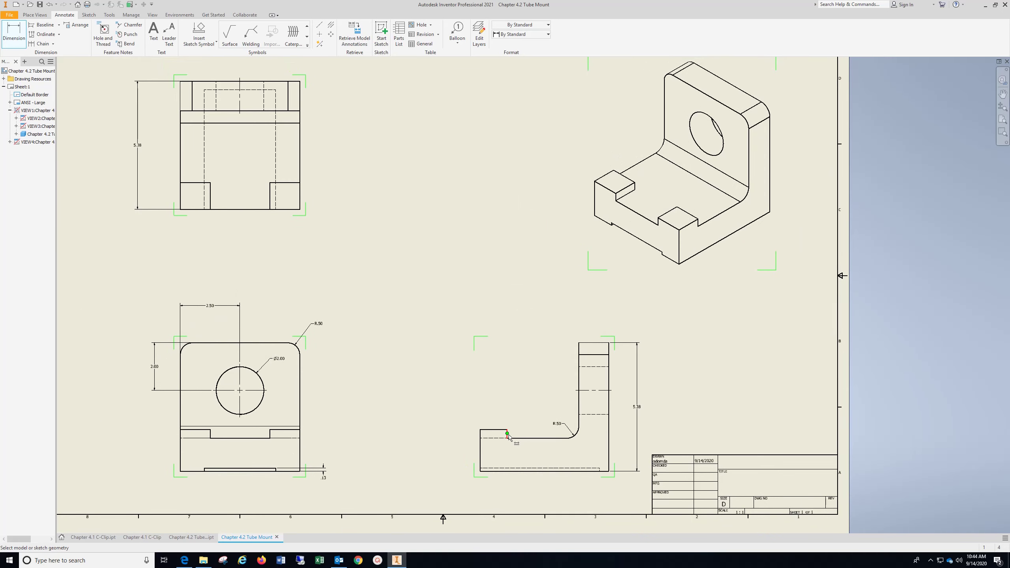
left_click(506, 434)
left_click(578, 383)
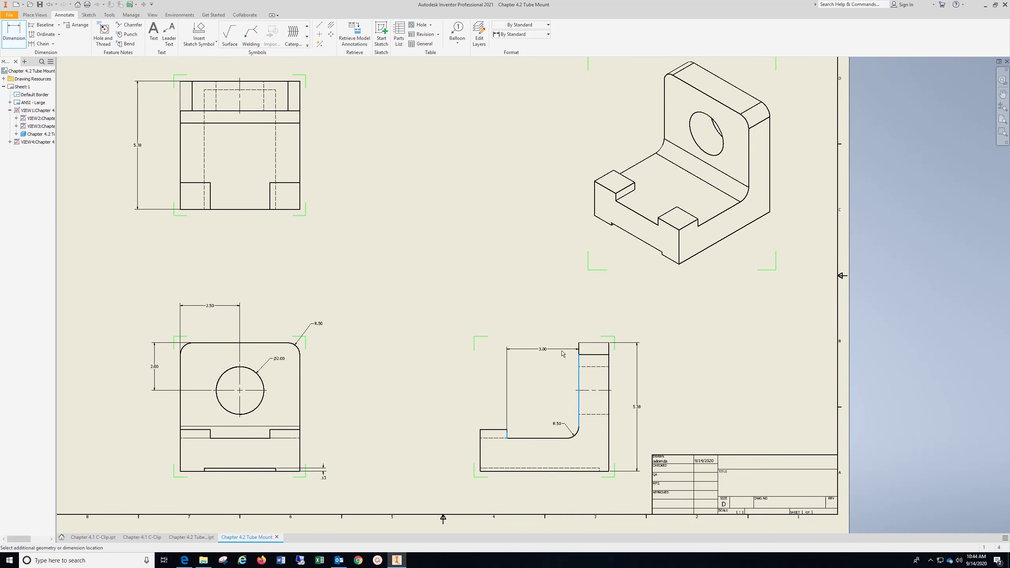
left_click(553, 322)
left_click(238, 200)
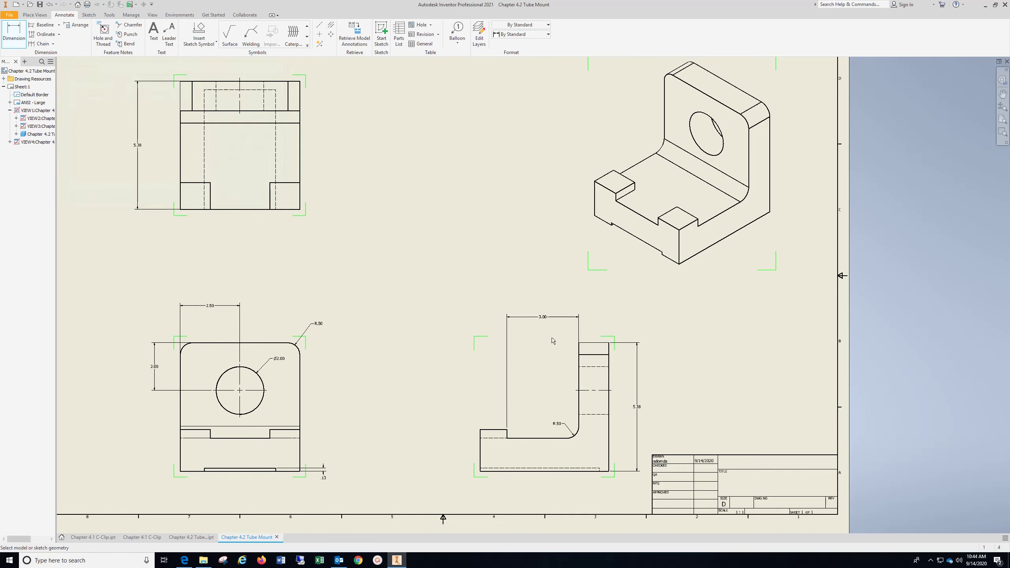
- Dimension the thickness of the upright above the side view, in line with the neighbouring horizontal dimension
left_click(608, 375)
left_click(578, 380)
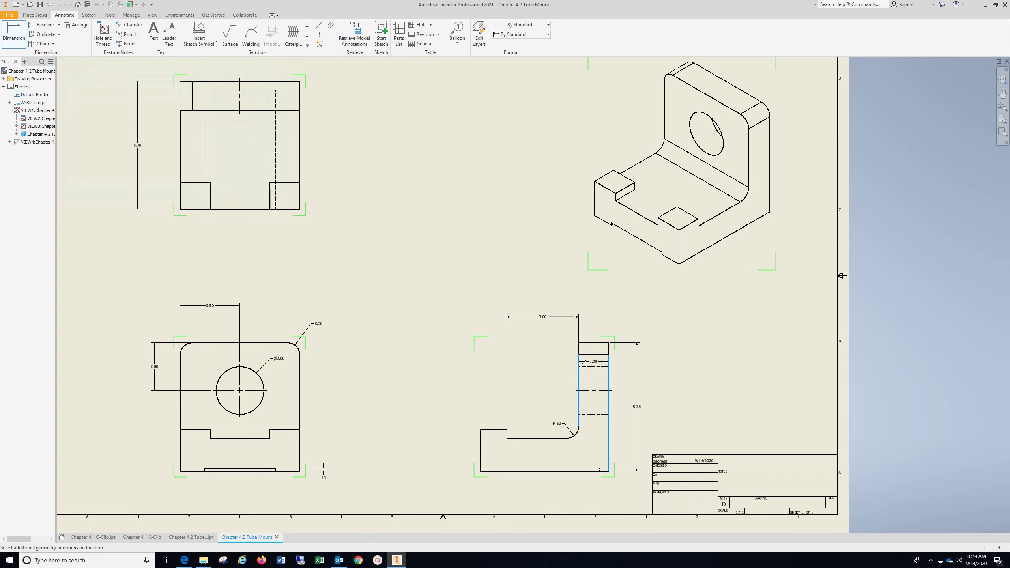
left_click(596, 317)
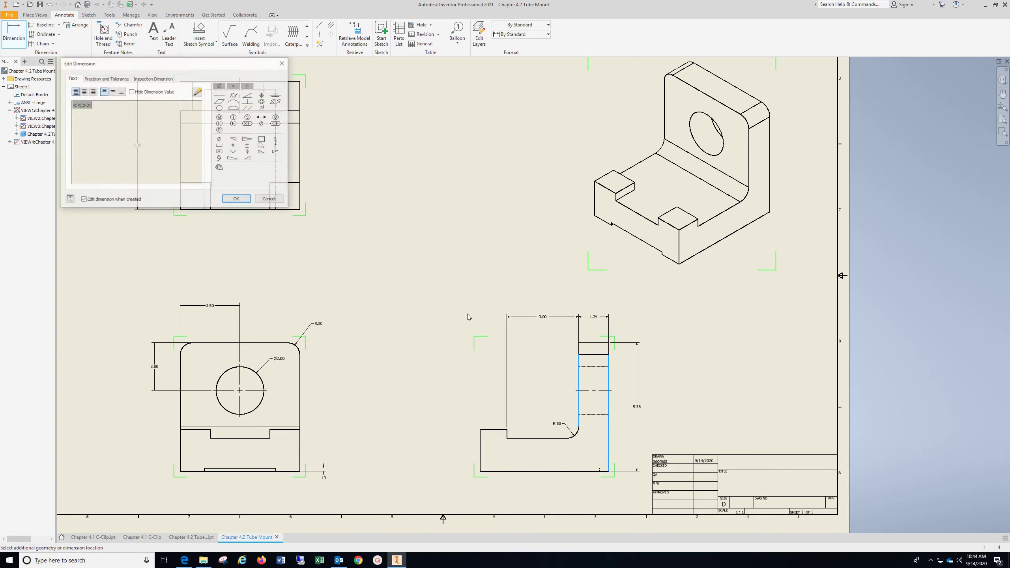
left_click(236, 200)
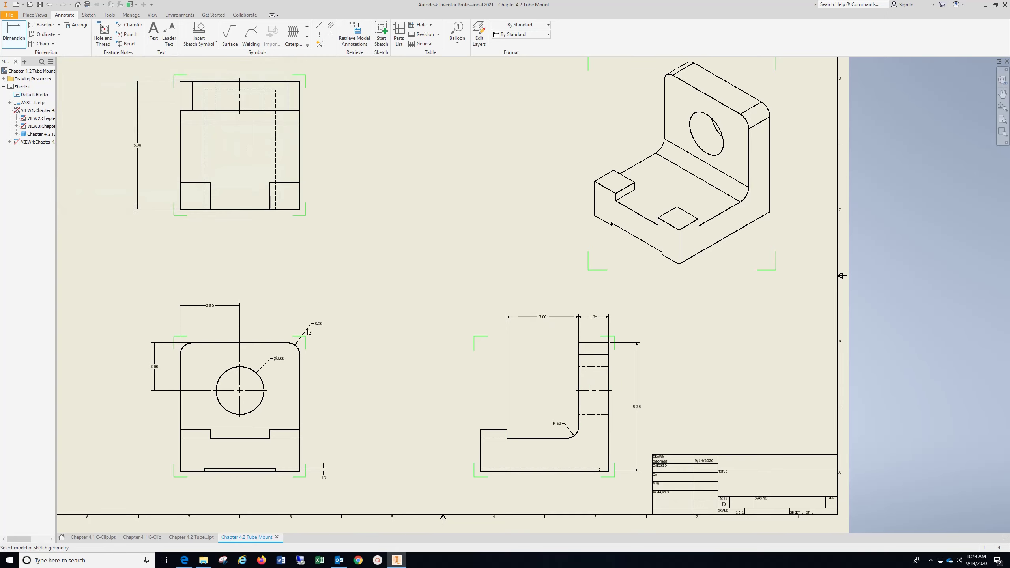
- Dimension the height from the base's bottom edge to the top of the raised front tab, left of the side view
left_click(493, 471)
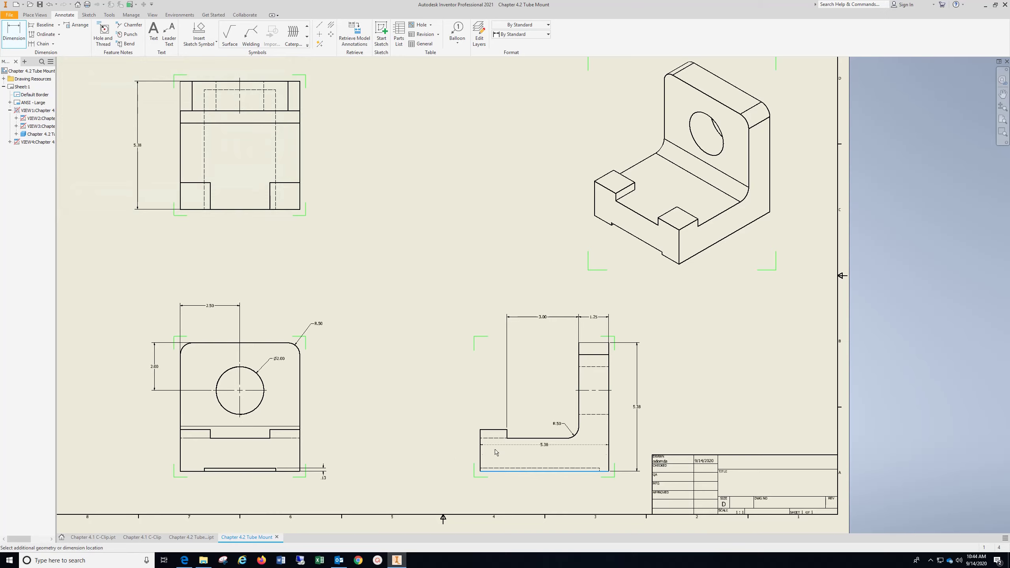
left_click(488, 430)
left_click(456, 435)
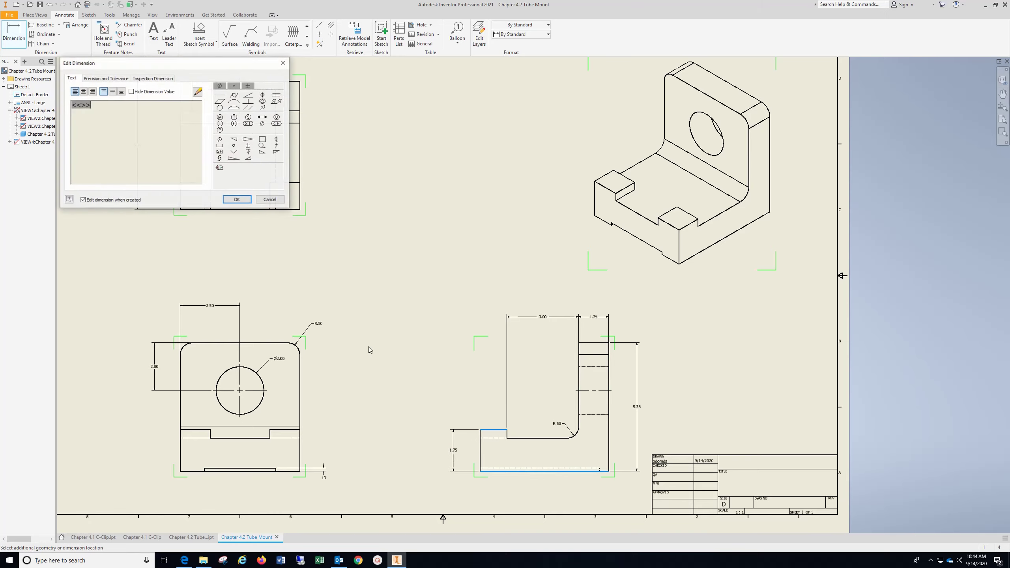
left_click(235, 200)
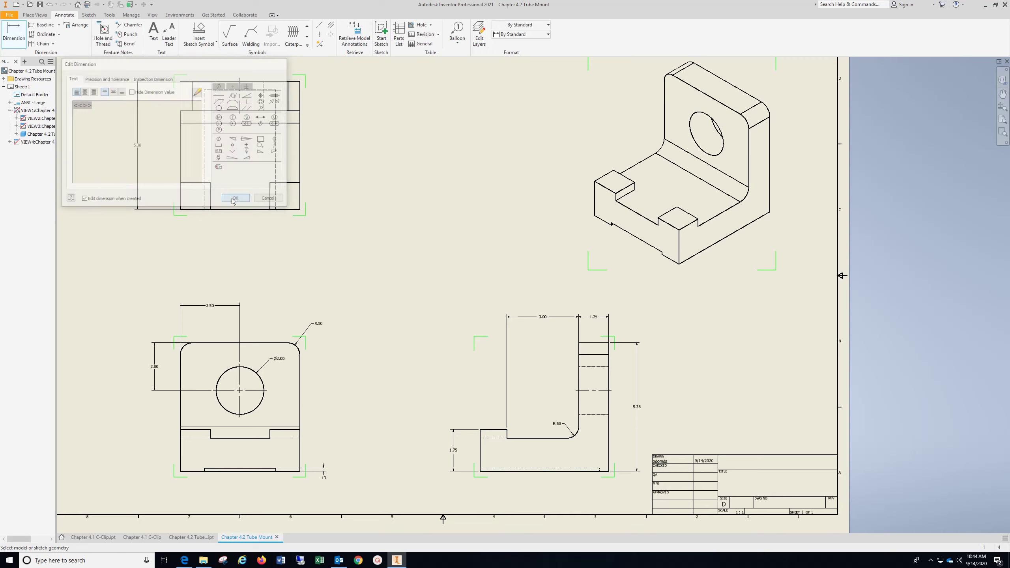
- Dimension the height from the bottom edge to the base's upper surface, placed between the side view and its overall height dimension
left_click(550, 471)
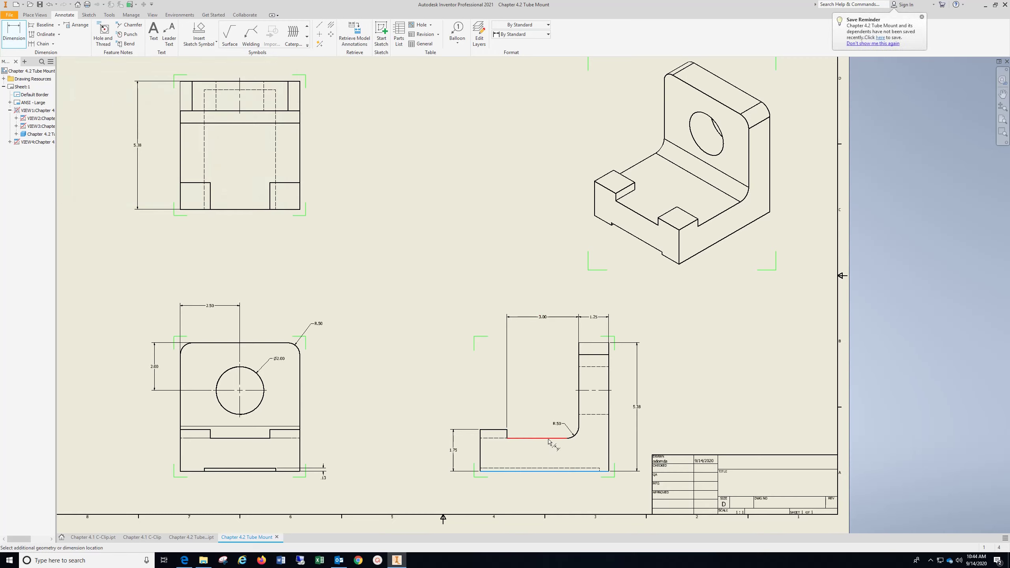
left_click(548, 439)
left_click(601, 445)
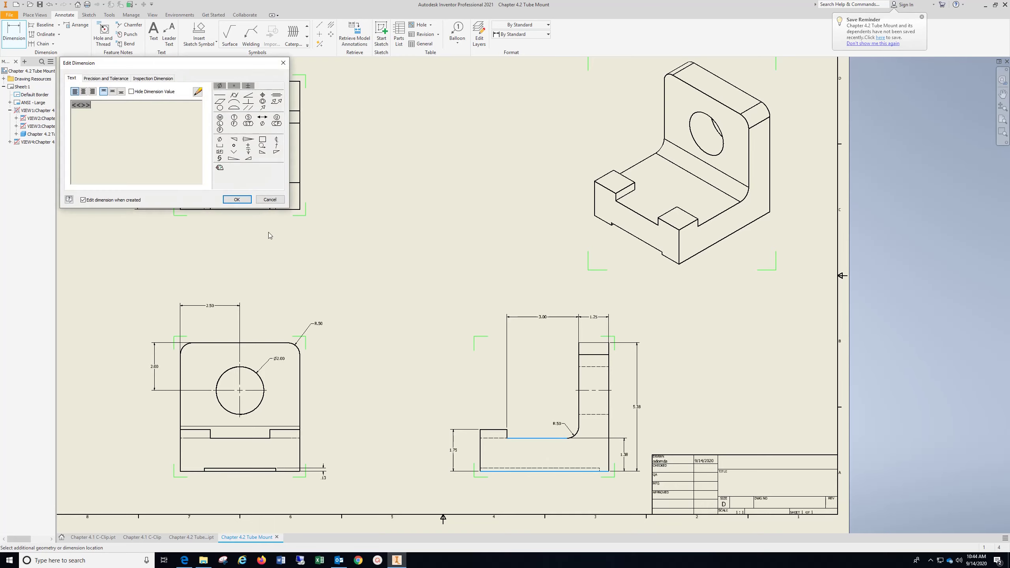
left_click(251, 198)
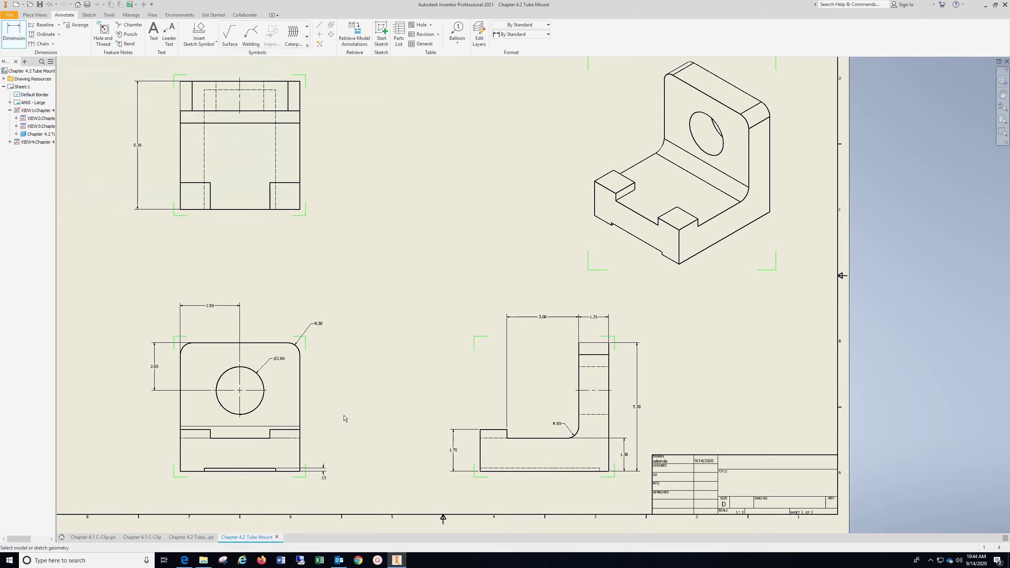
- Dimension the height of the raised tab above the base surface in the side view, placed inside the tab's total height dimension
scroll(345, 418, "up", 3)
scroll(345, 419, "down", 5)
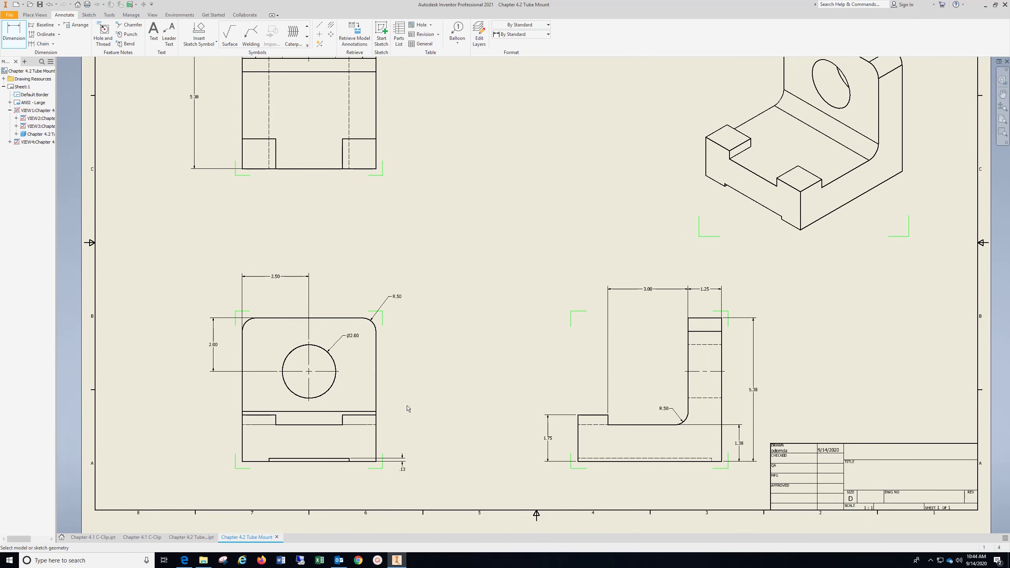
left_click(618, 425)
left_click(596, 415)
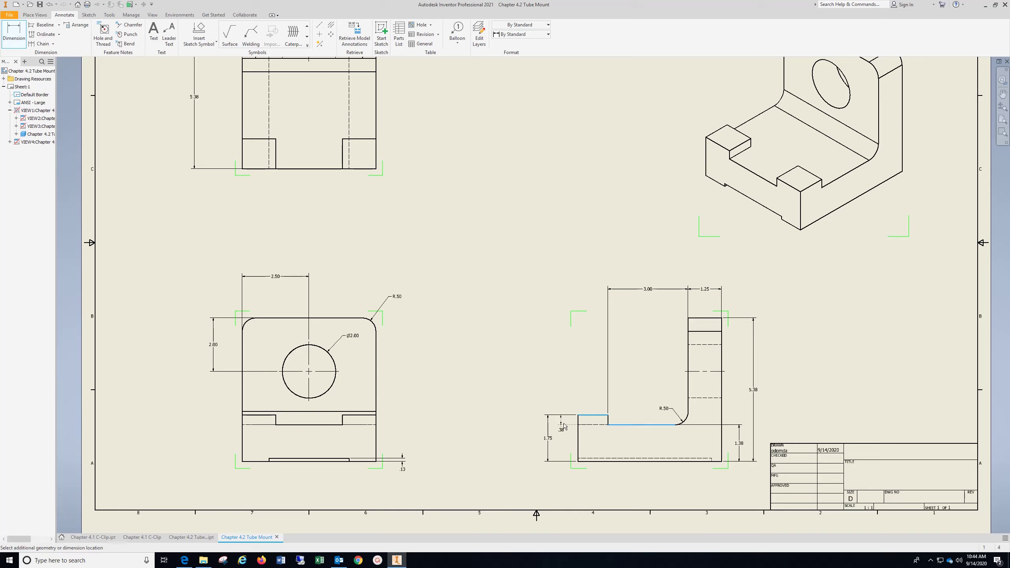
left_click(564, 426)
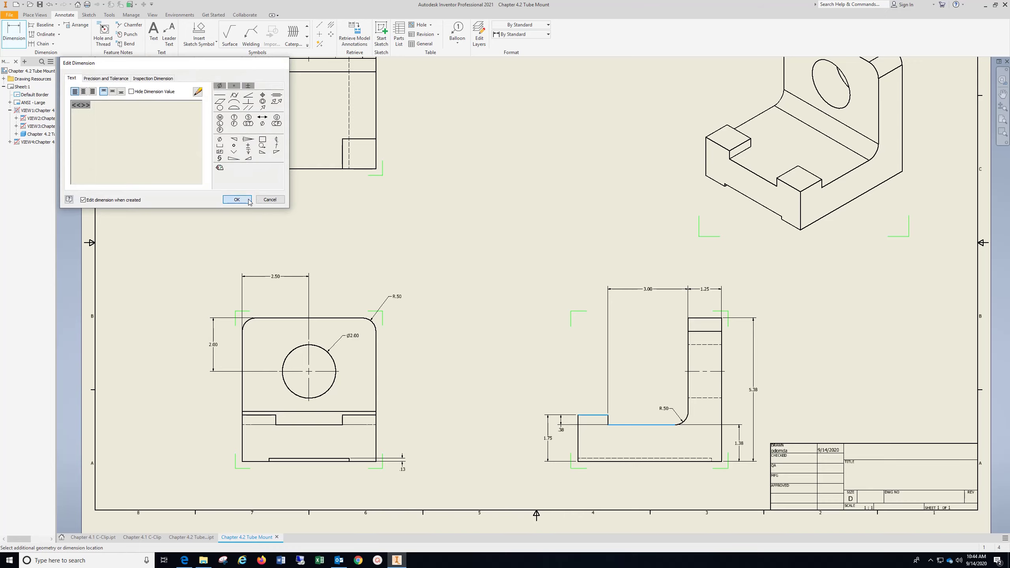
left_click(236, 199)
- Dimension the front-to-back depth of the right front tab, placed to the right of the top view
scroll(329, 140, "up", 3)
middle_click_drag(327, 129, 352, 247)
scroll(381, 260, "down", 5)
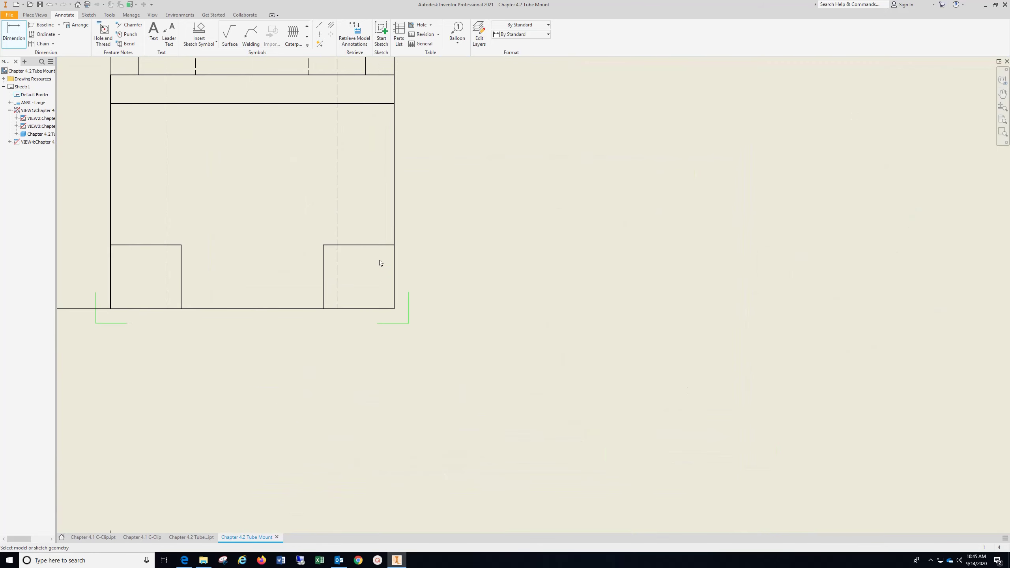
left_click(371, 309)
left_click(374, 245)
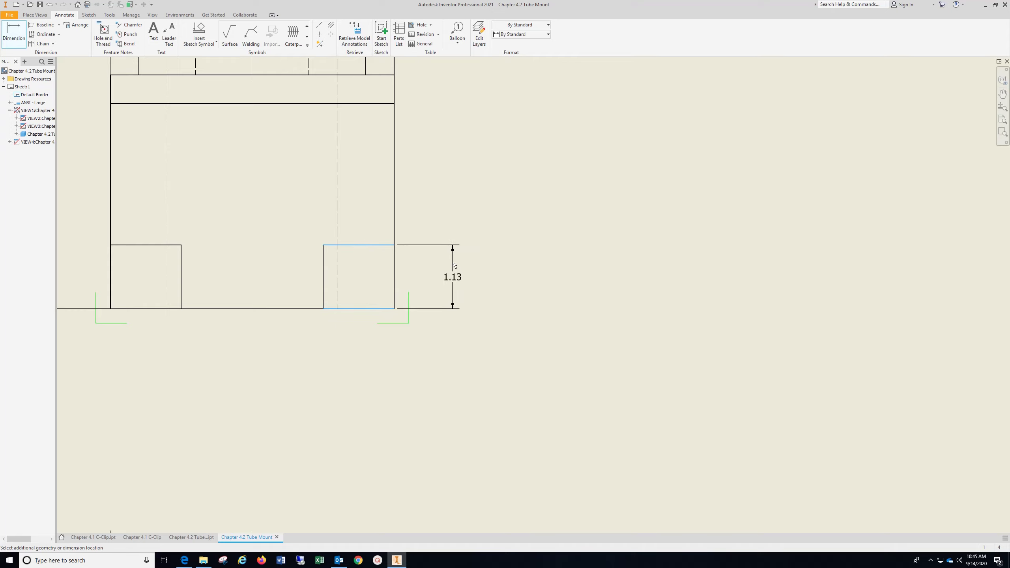
left_click(457, 266)
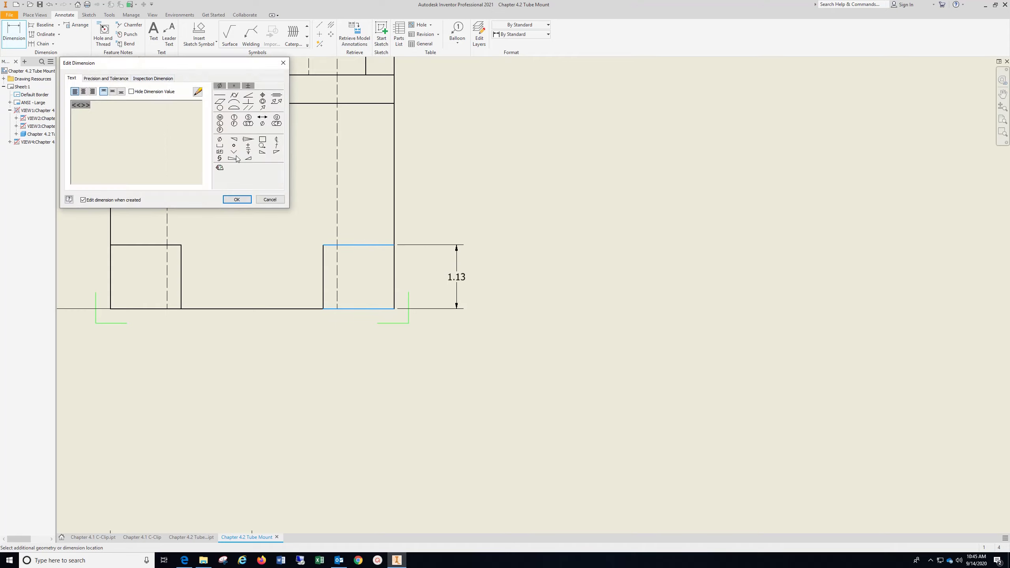
left_click(238, 198)
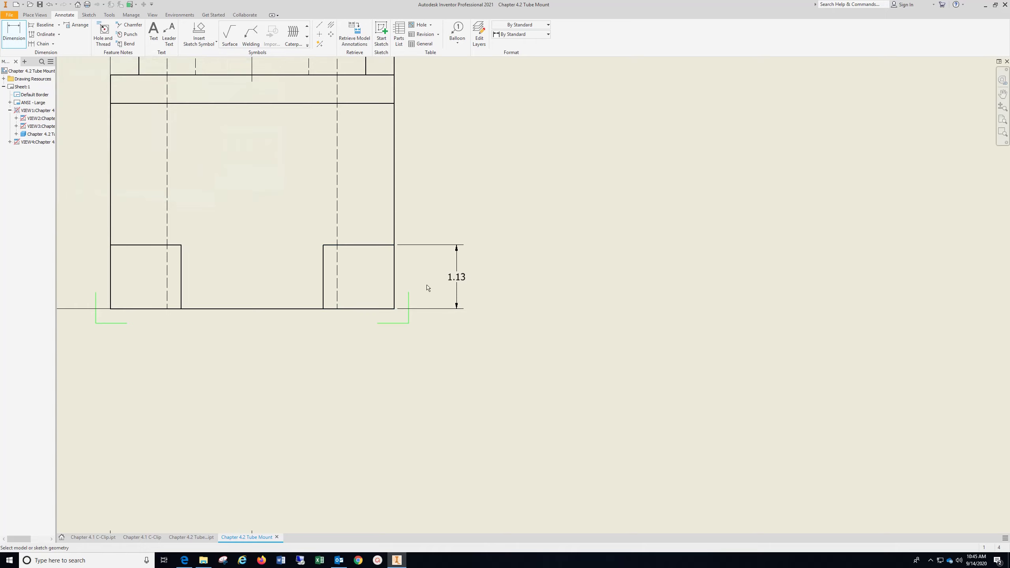
- Dimension the width of the right front tab below the top view and finish dimensioning
left_click(394, 287)
left_click(323, 288)
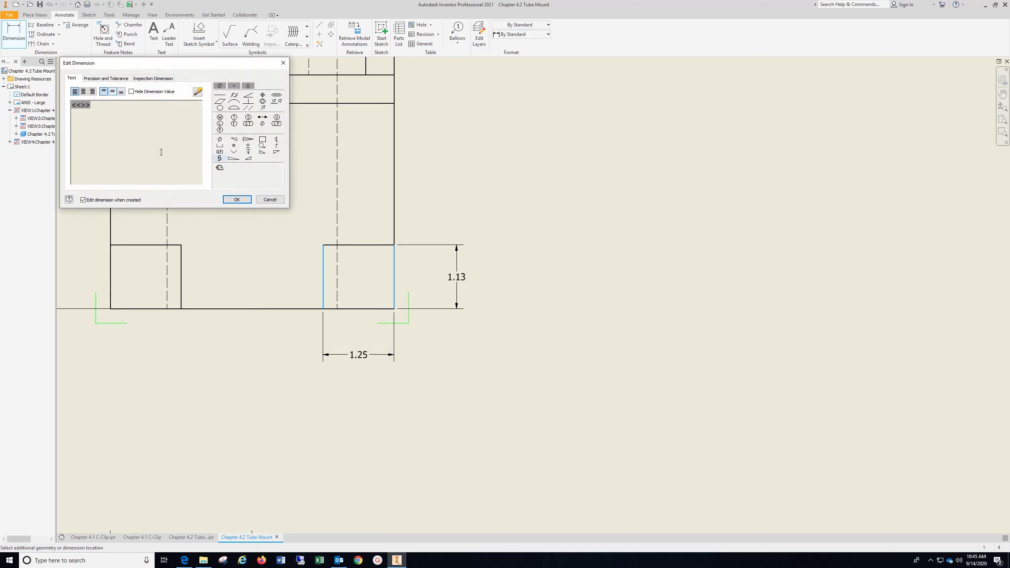
left_click(239, 197)
right_click(592, 154)
left_click(624, 154)
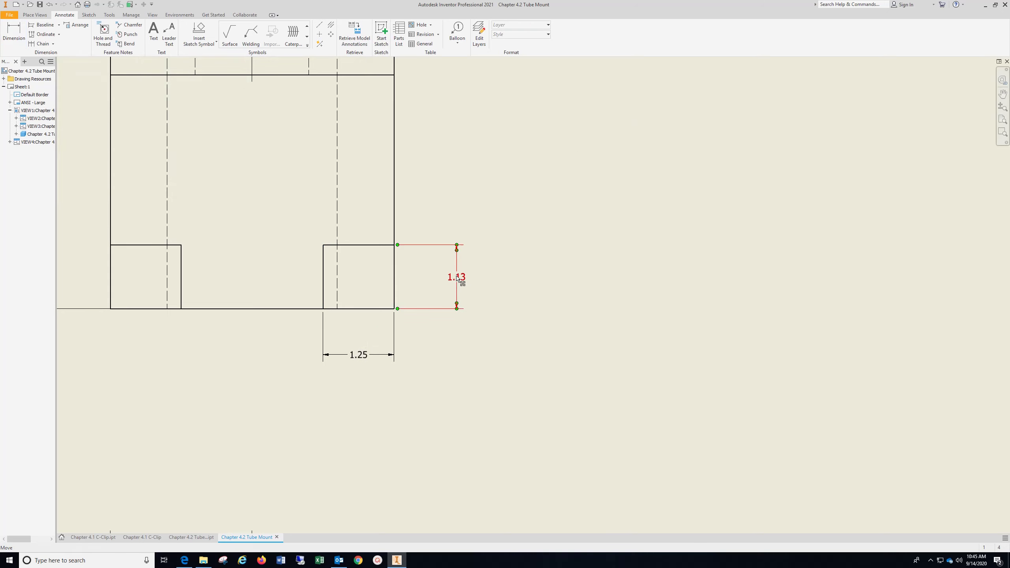
- Set the precision of the front tab's depth dimension in the top view to three decimal places
right_click(457, 278)
left_click(575, 207)
right_click(464, 277)
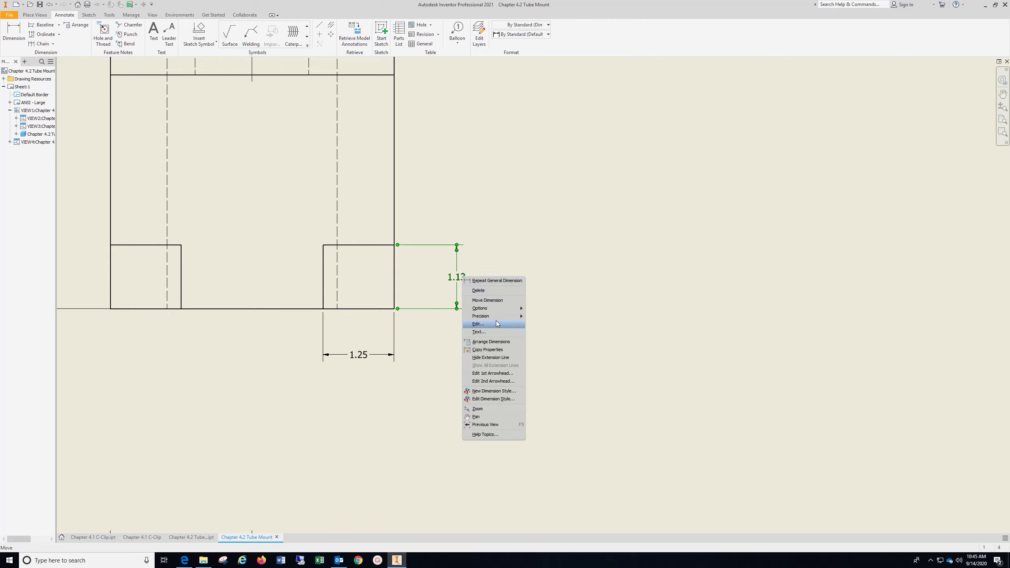
mouse_move(498, 318)
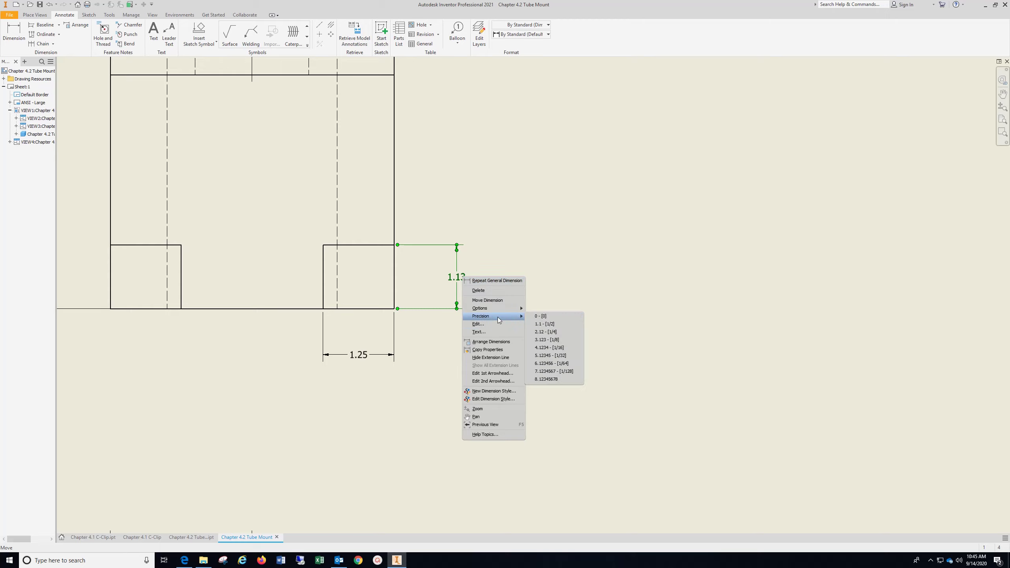
left_click(551, 341)
left_click(544, 323)
- Dimension the width of the shallow bottom slot, placed below the front view
scroll(544, 323, "down", 5)
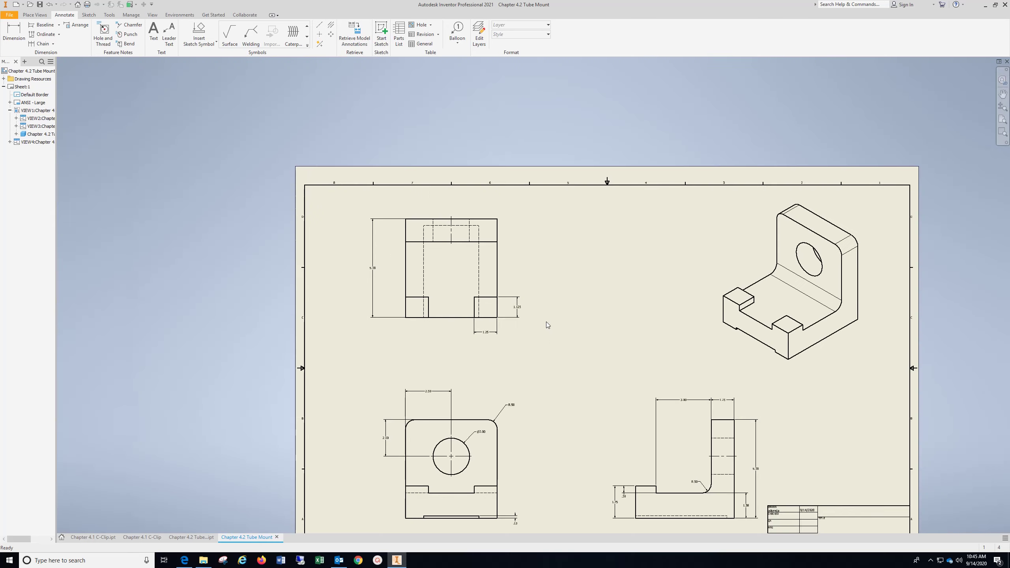
mouse_move(547, 345)
middle_mouse_down()
mouse_move(541, 322)
mouse_move(468, 246)
middle_mouse_up()
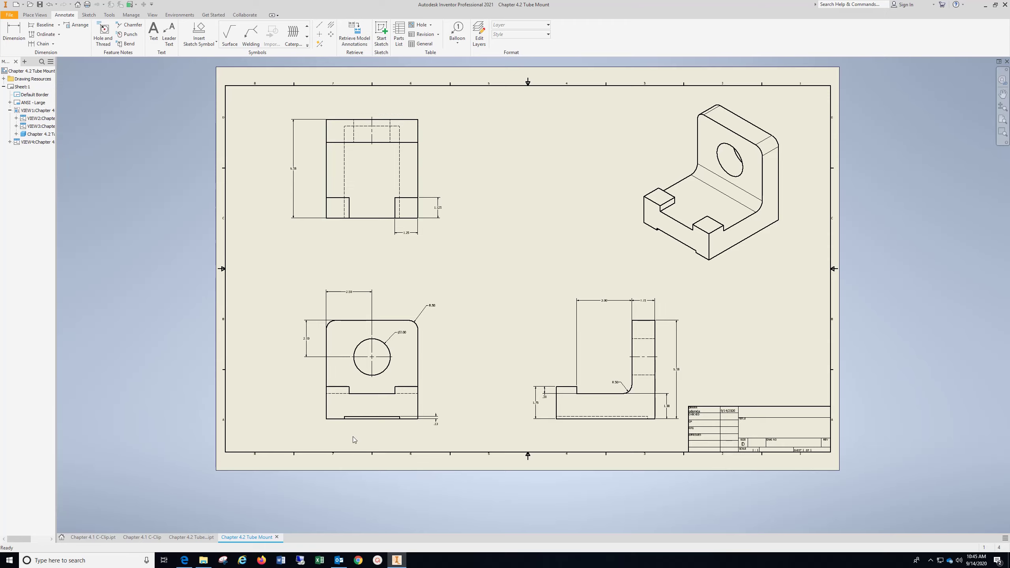
scroll(353, 436, "up", 5)
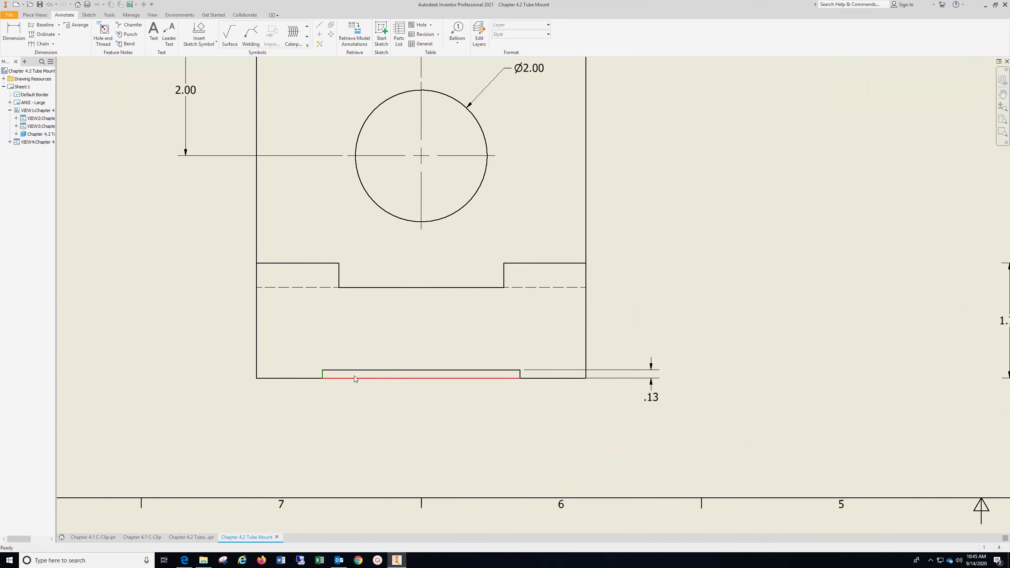
left_click(517, 373)
left_click(14, 32)
left_click(323, 374)
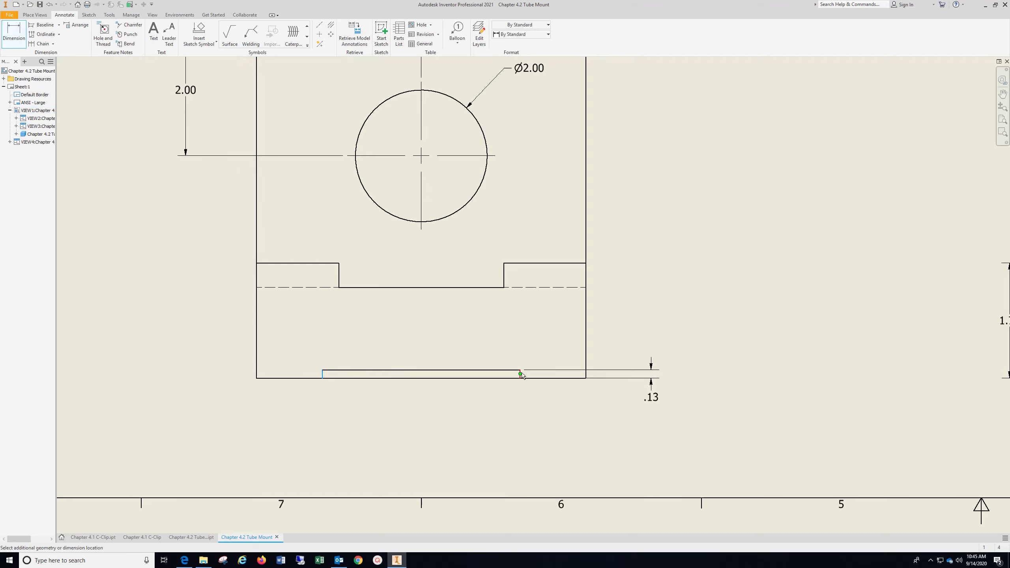
left_click(520, 374)
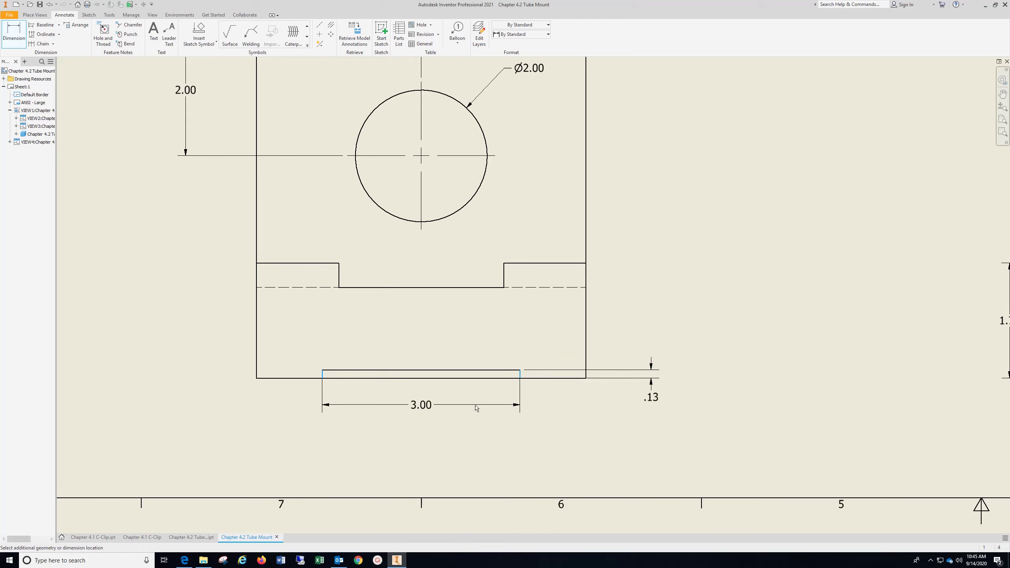
left_click(459, 407)
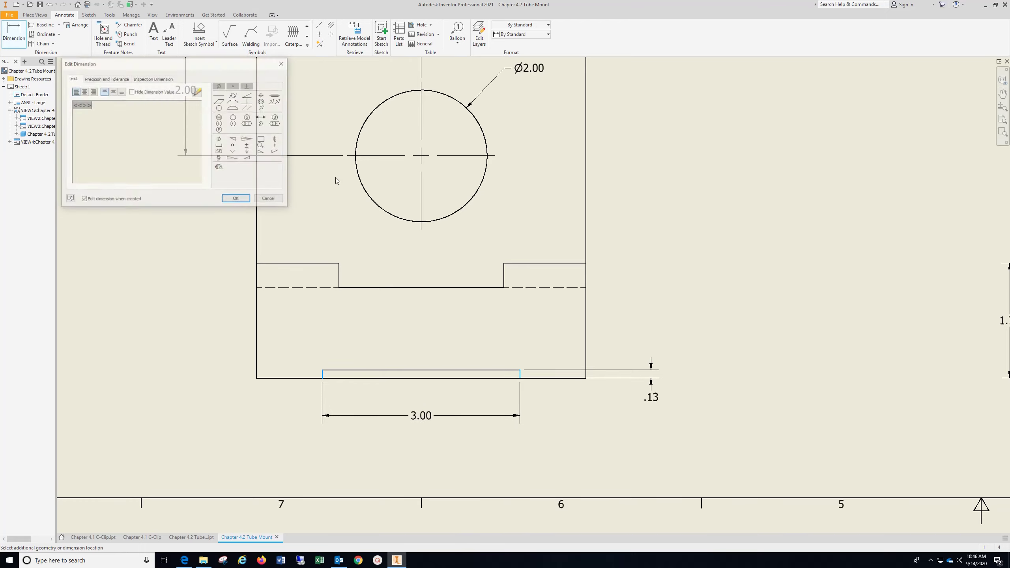
left_click(233, 200)
scroll(609, 327, "down", 5)
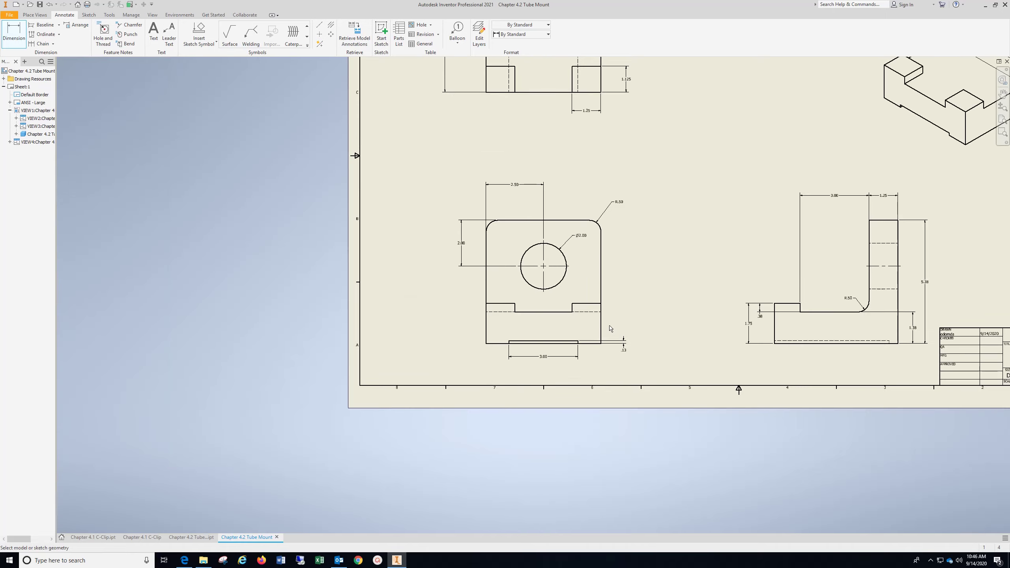
scroll(636, 325, "down", 3)
middle_click_drag(702, 321, 479, 323)
middle_click_drag(597, 331, 569, 325)
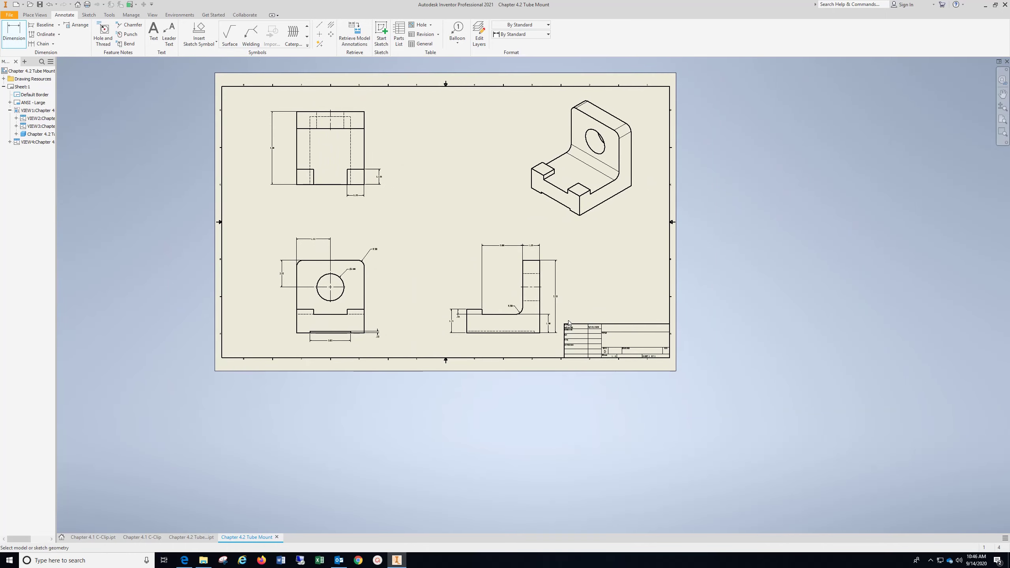
scroll(529, 347, "up", 3)
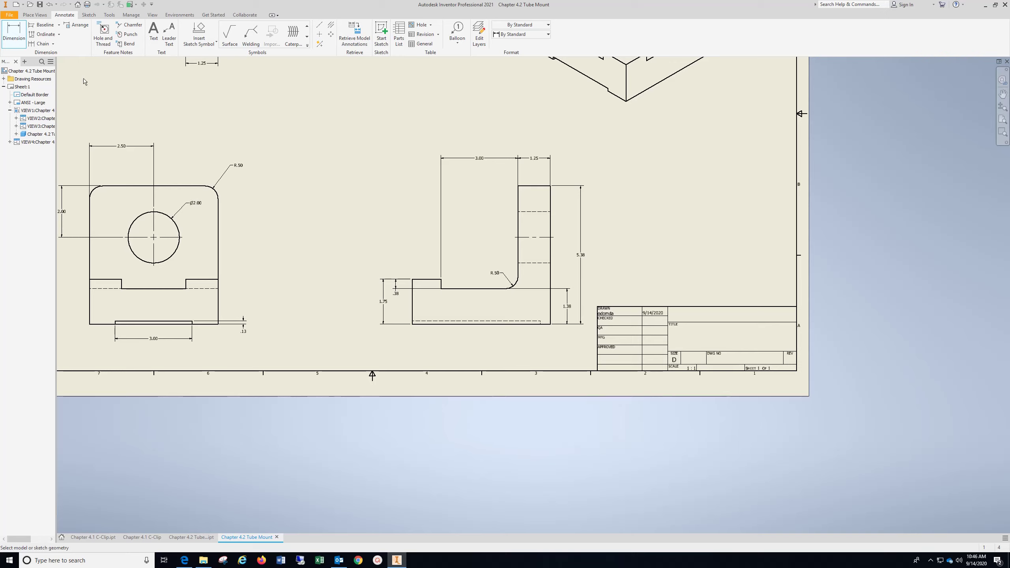
- Add the text "Your Name" at 0.240 in height in the blank cell above the title block's TITLE field
left_click(153, 33)
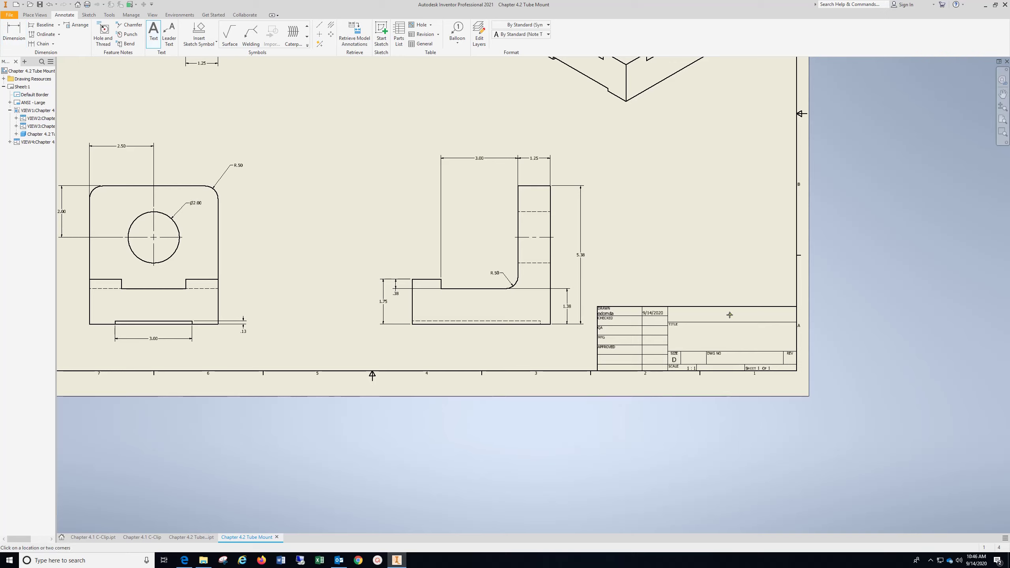
left_click(729, 315)
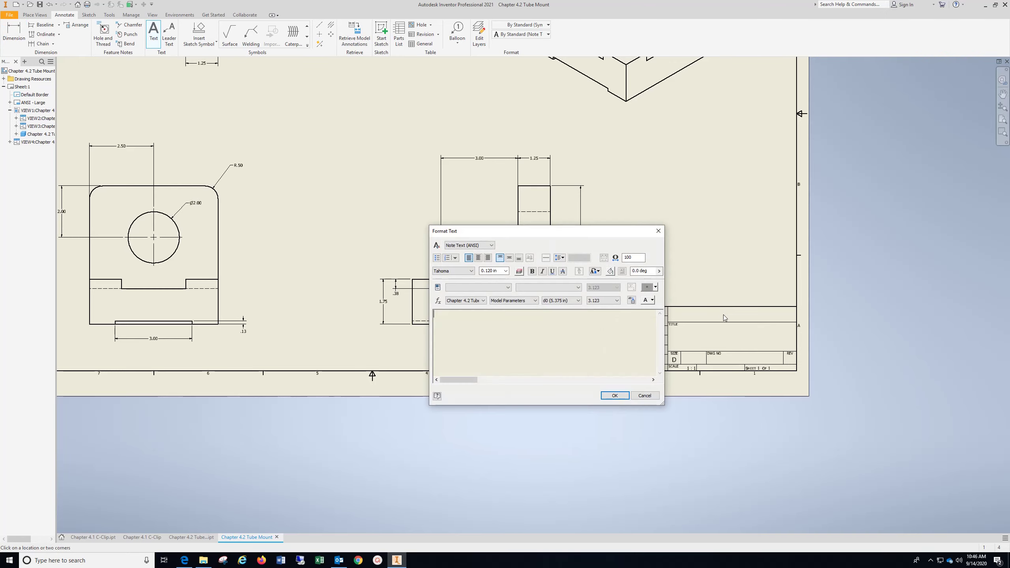
type("Your Name")
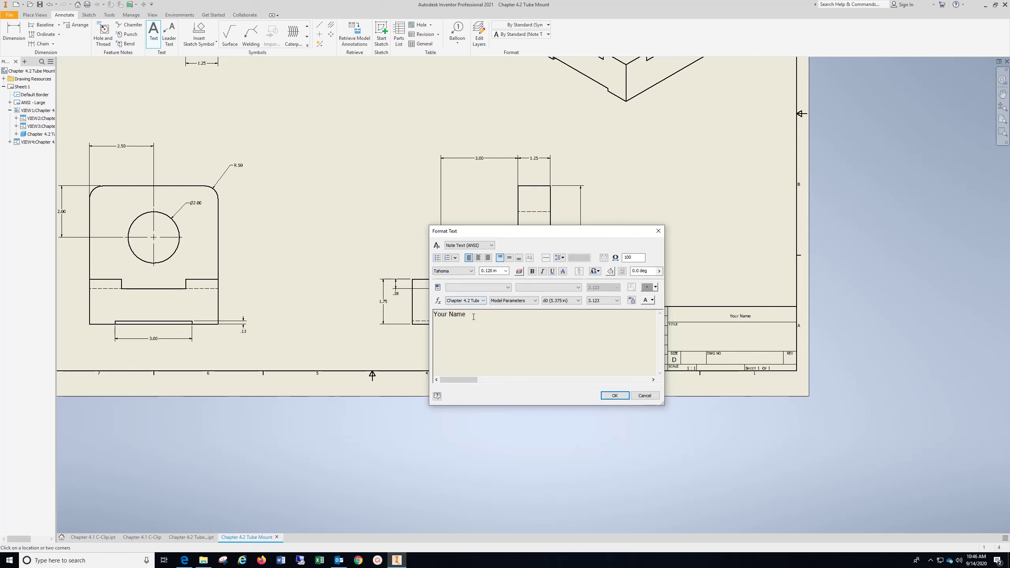
left_click_drag(473, 317, 433, 314)
left_click(505, 271)
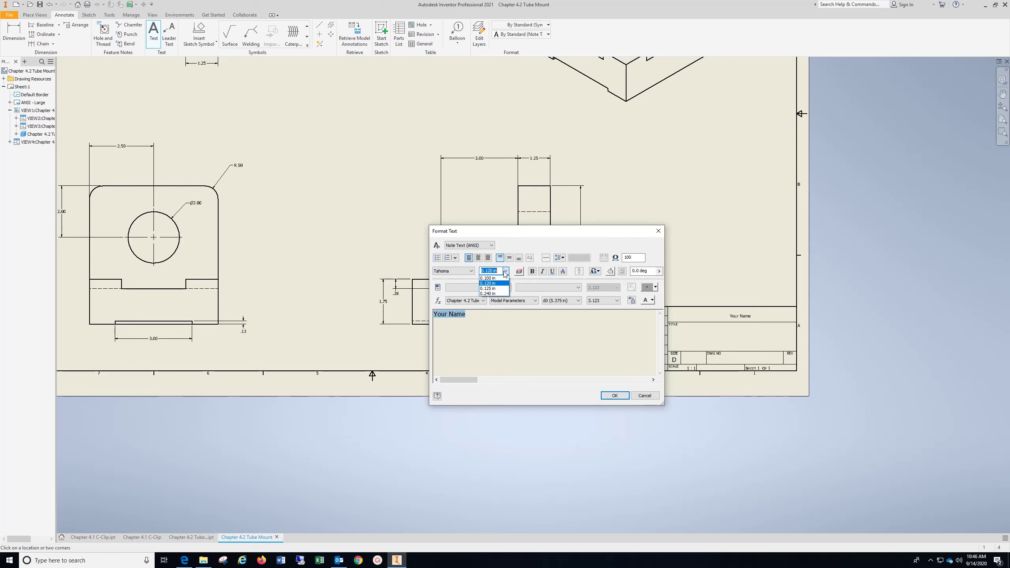
left_click(488, 293)
left_click(614, 395)
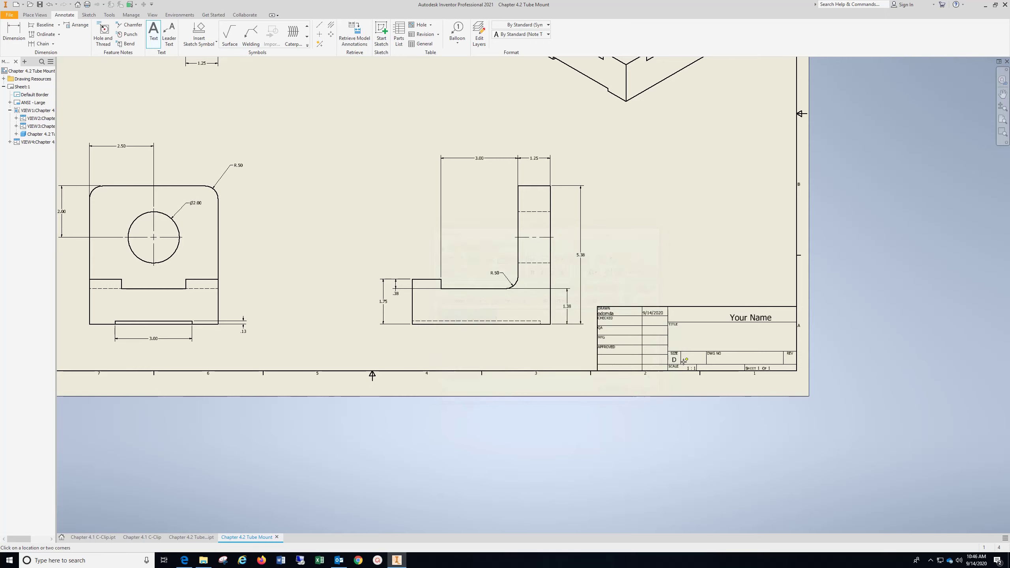
- Add the text "Chapter 4.2" at 0.240 in height in the title block's TITLE field
left_click(710, 339)
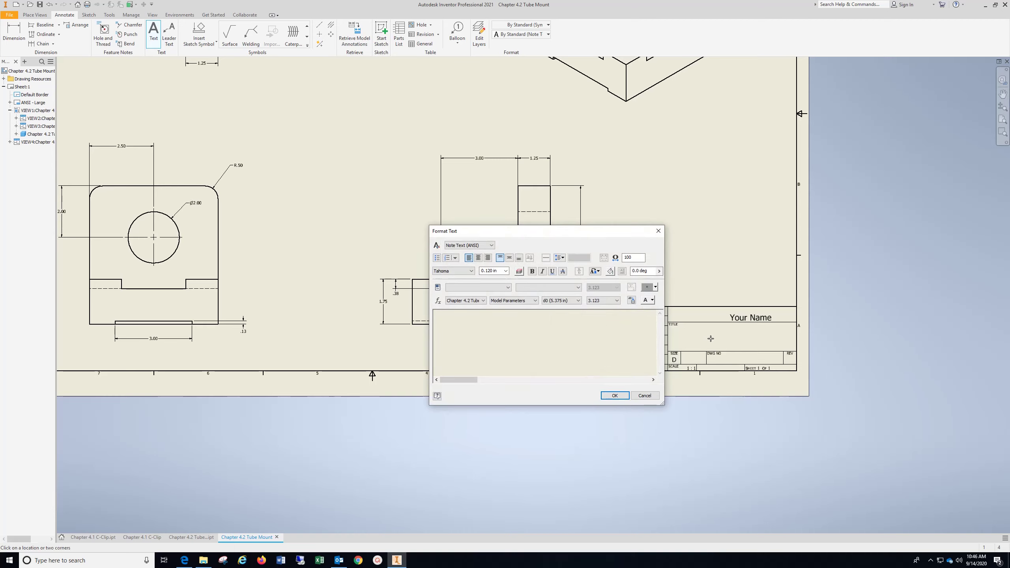
type("Chapter 4.2")
key("ctrl+a")
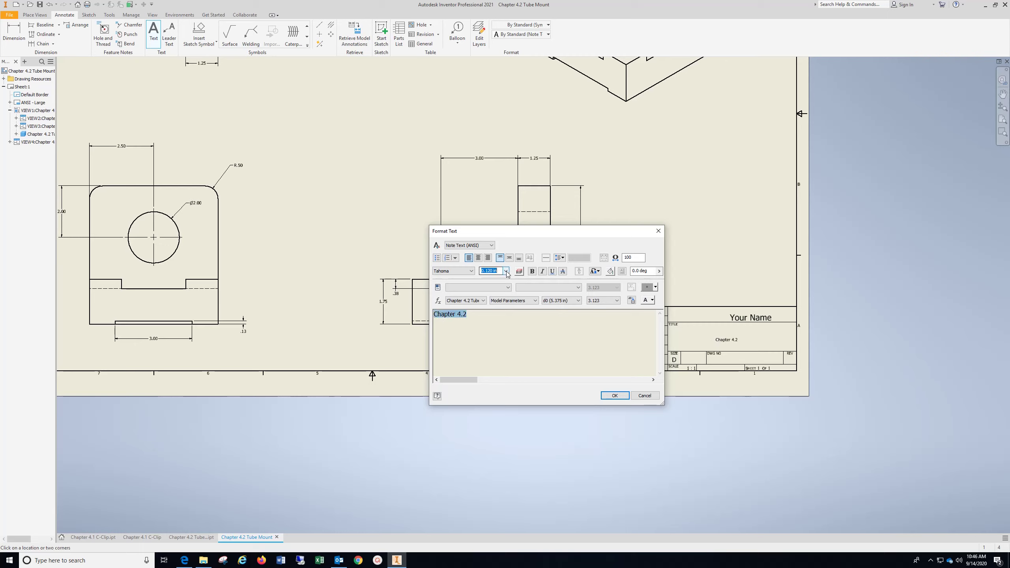
left_click(505, 271)
left_click(493, 296)
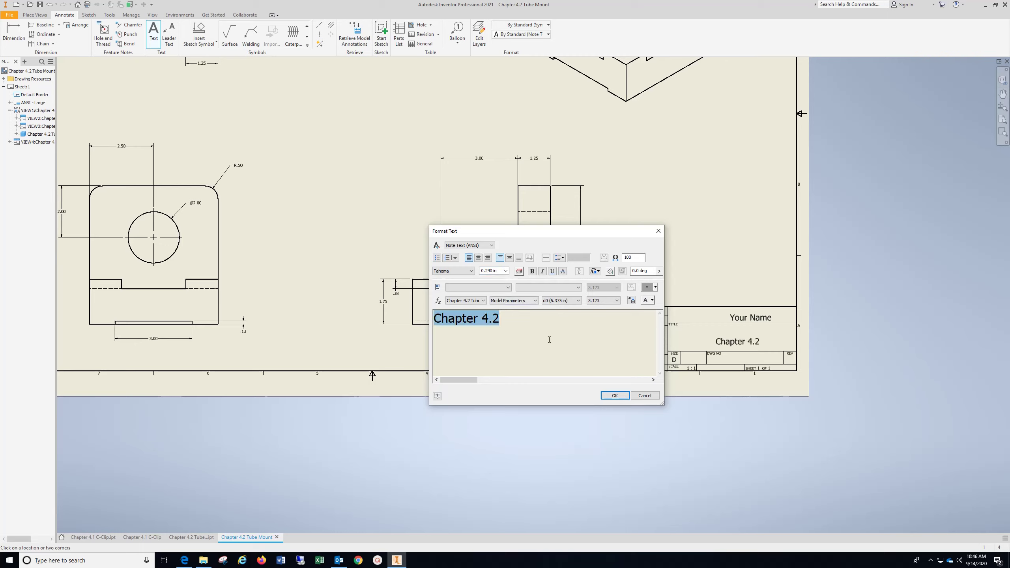
left_click(615, 395)
- Add the note "Material: Carbon Steel" at 0.240 in height below the side view, beside the title block, and finish placing text
left_click(480, 361)
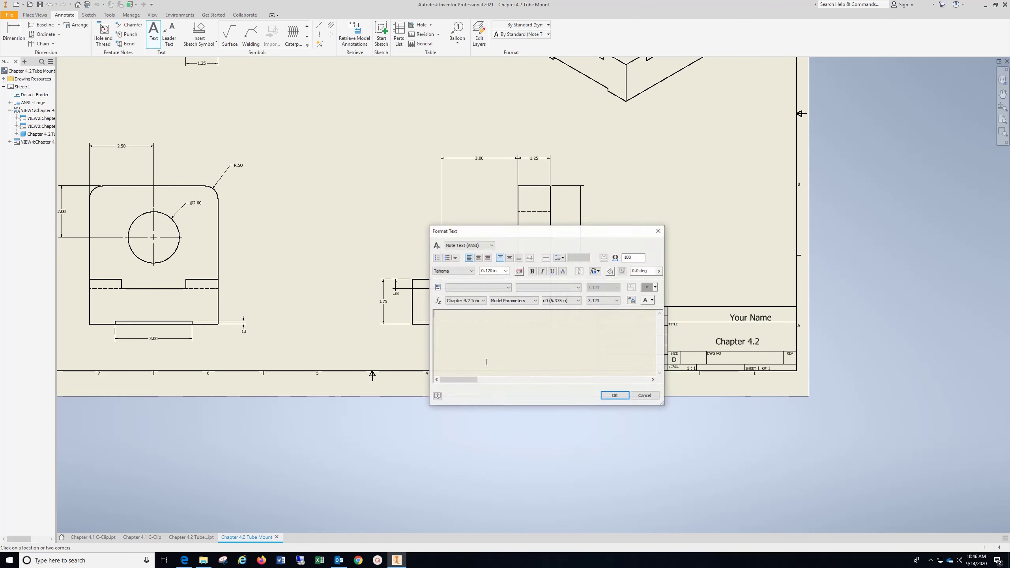
type("Material")
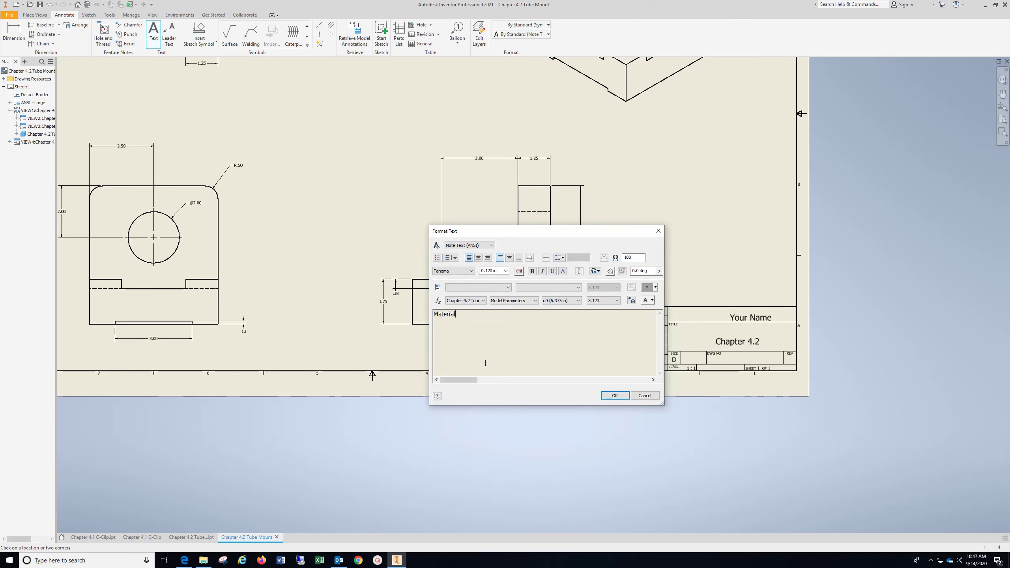
type(": Carbon Steel")
key("ctrl+a")
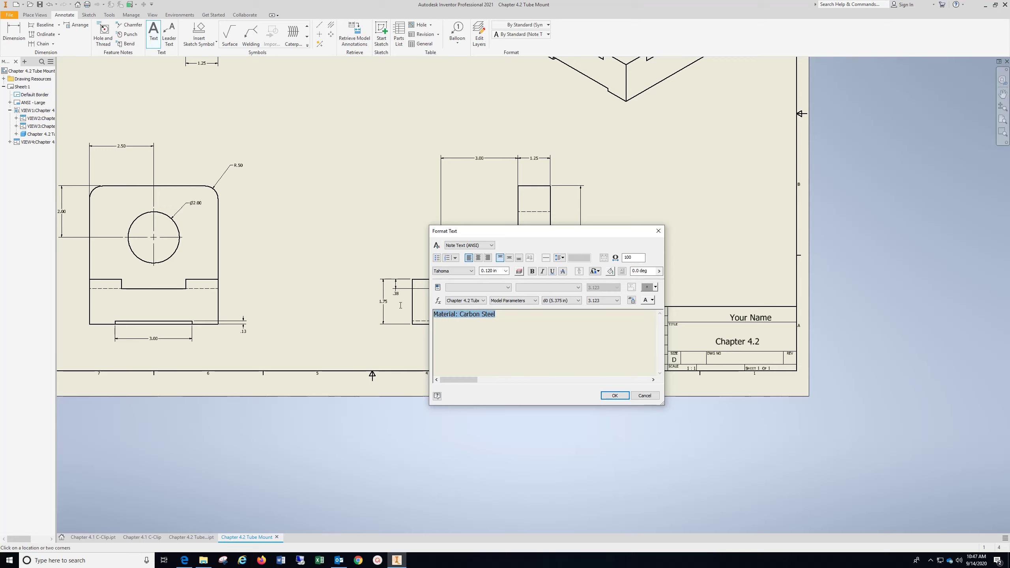
left_click(506, 271)
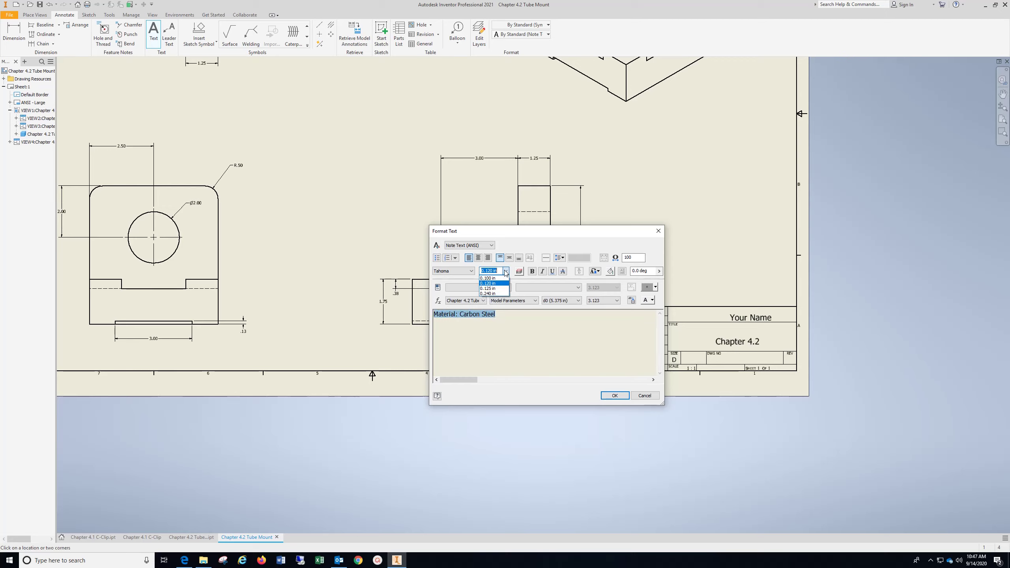
left_click(492, 294)
left_click(613, 395)
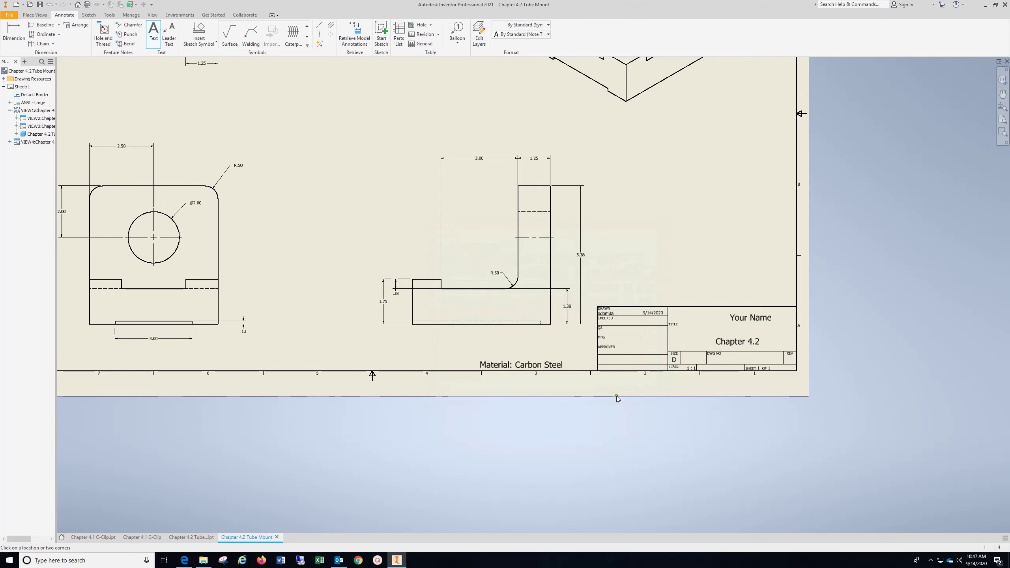
key("Escape")
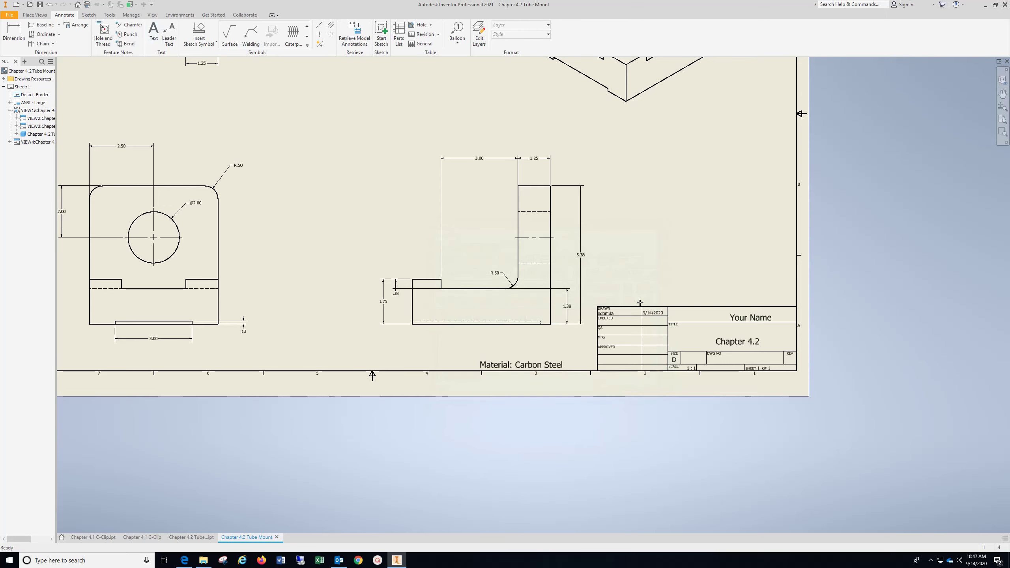
- Move the material note closer to the title block and centre the "Your Name" and "Chapter 4.2" texts in their cells
left_click(528, 365)
left_click_drag(544, 355, 569, 350)
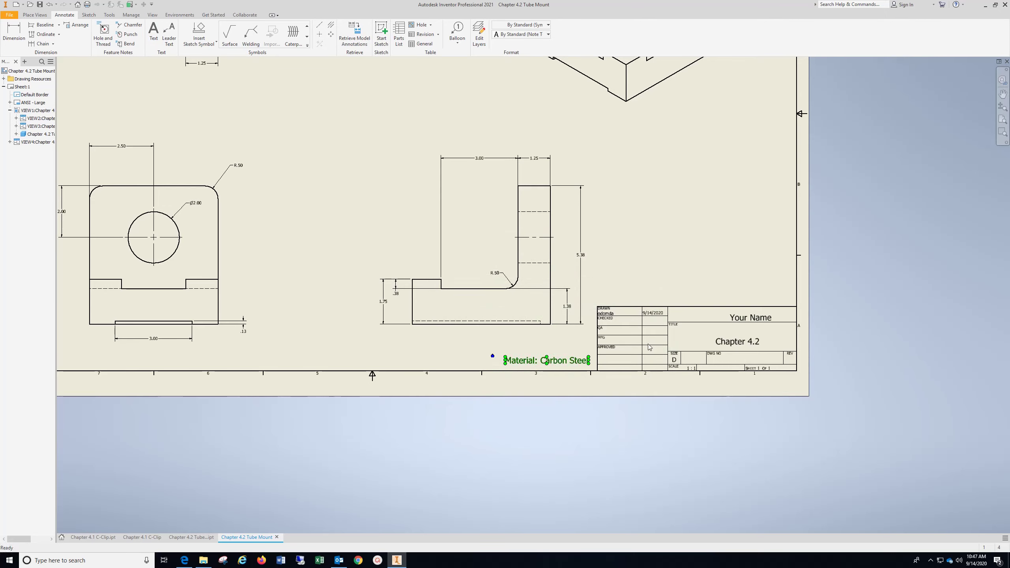
left_click(728, 314)
left_click_drag(729, 313, 730, 337)
left_click(739, 342)
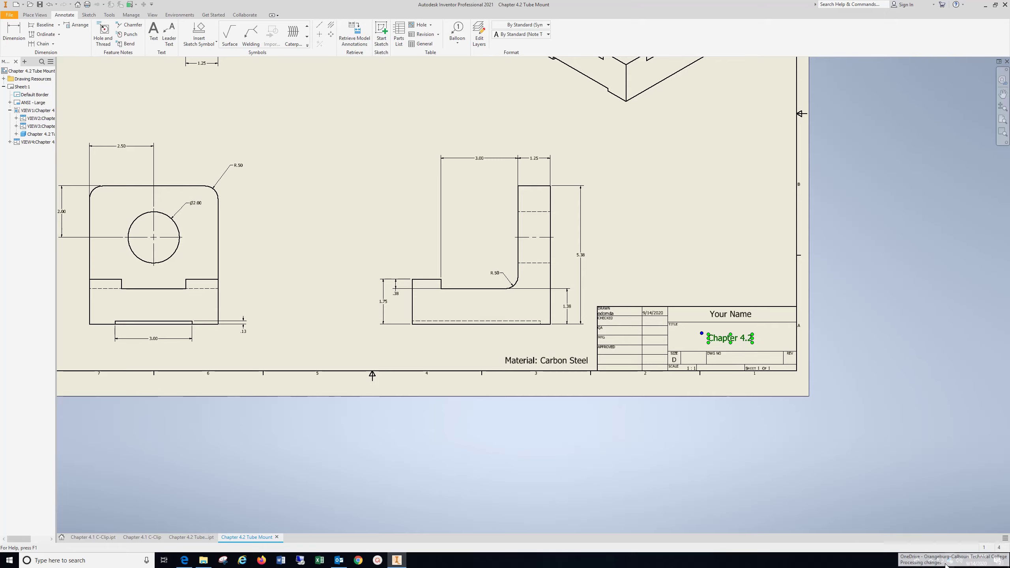
left_click(931, 561)
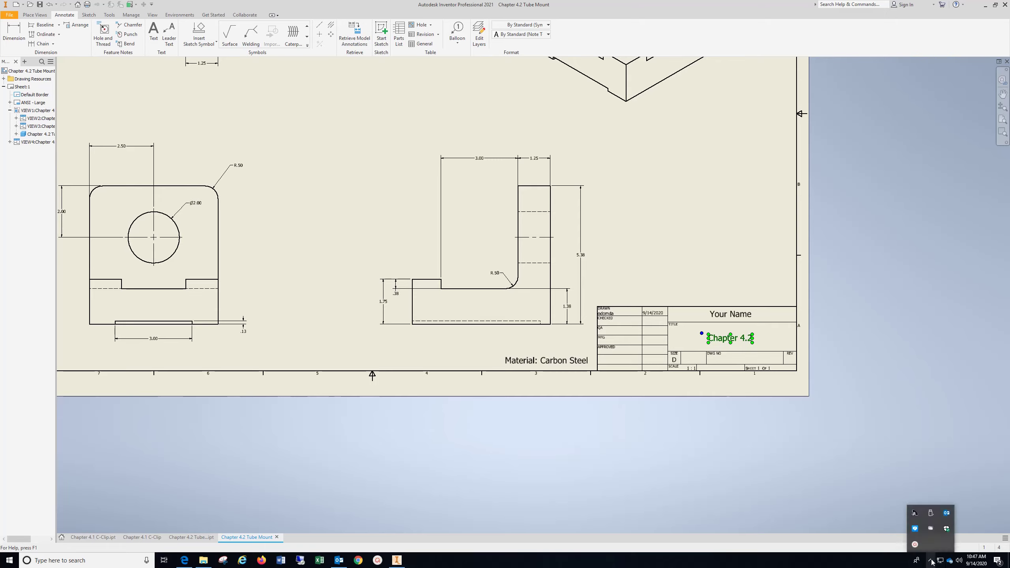
left_click(931, 527)
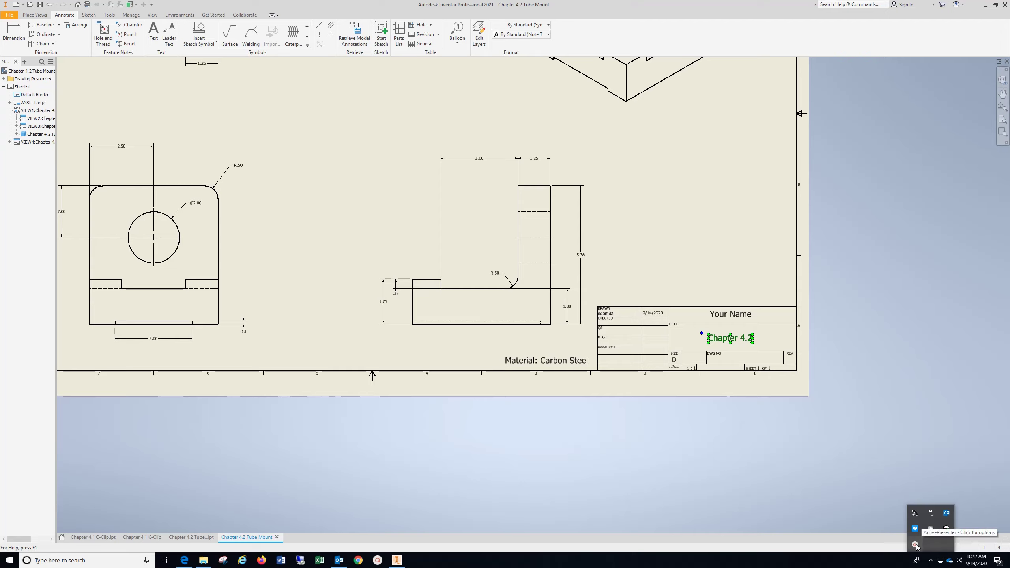